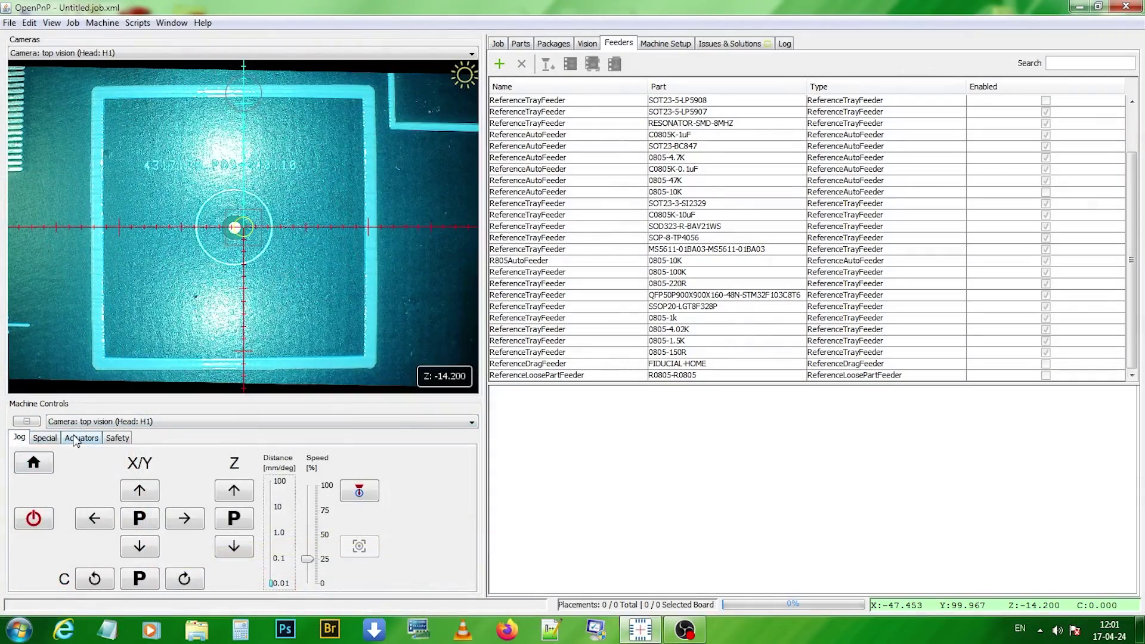
# Step: Open the R0805 loose-part feeder's settings and move the camera over its pick location (X -283.133, Y 116.556)
pyautogui.click(76, 439)
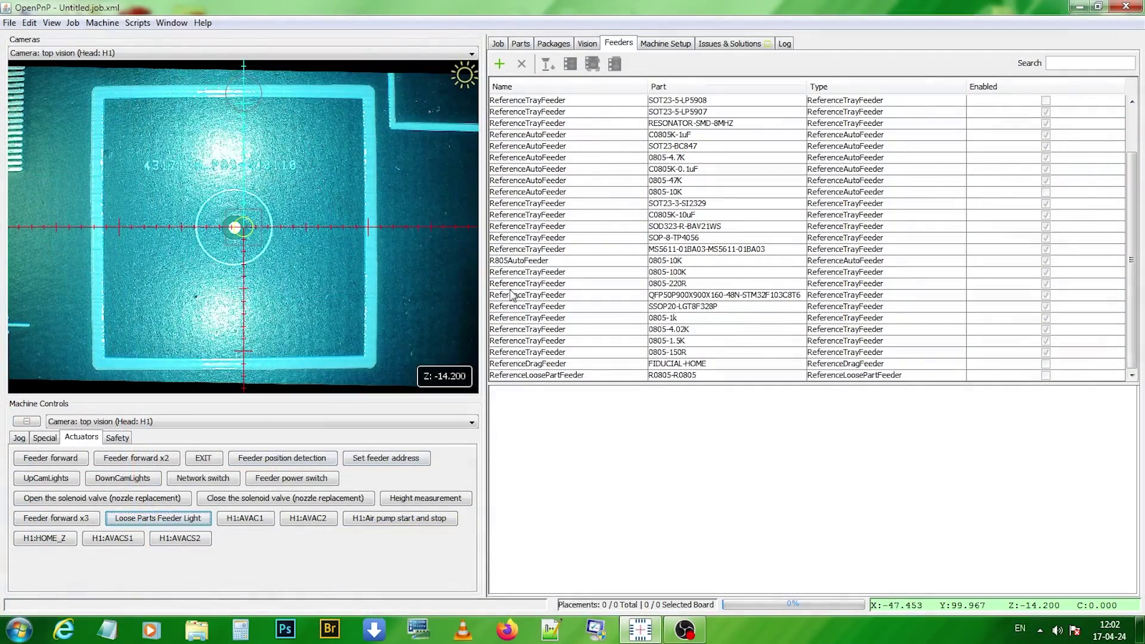
pyautogui.click(663, 375)
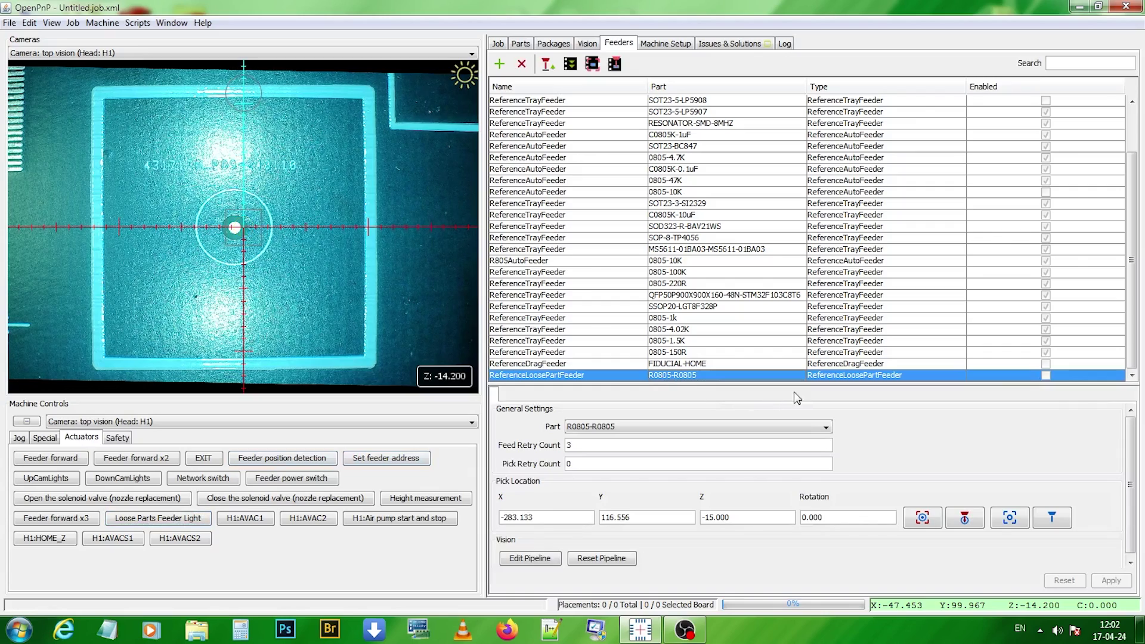
pyautogui.click(921, 519)
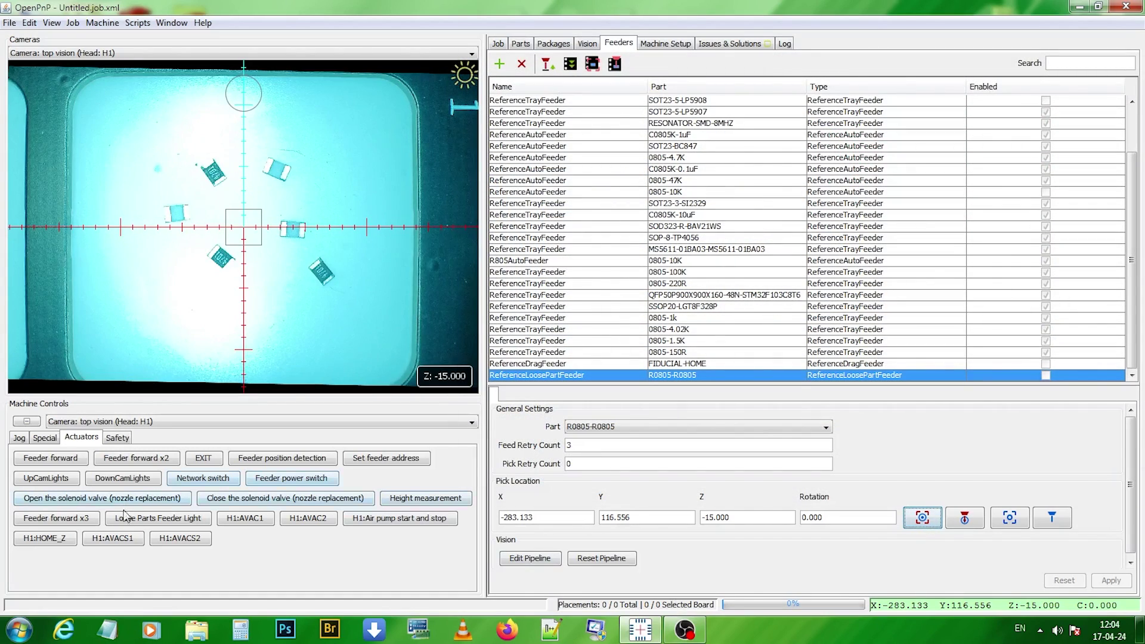
# Step: Turn on the Loose Parts Feeder Light and review the R0805 vision pipeline showing three detected parts
pyautogui.click(150, 518)
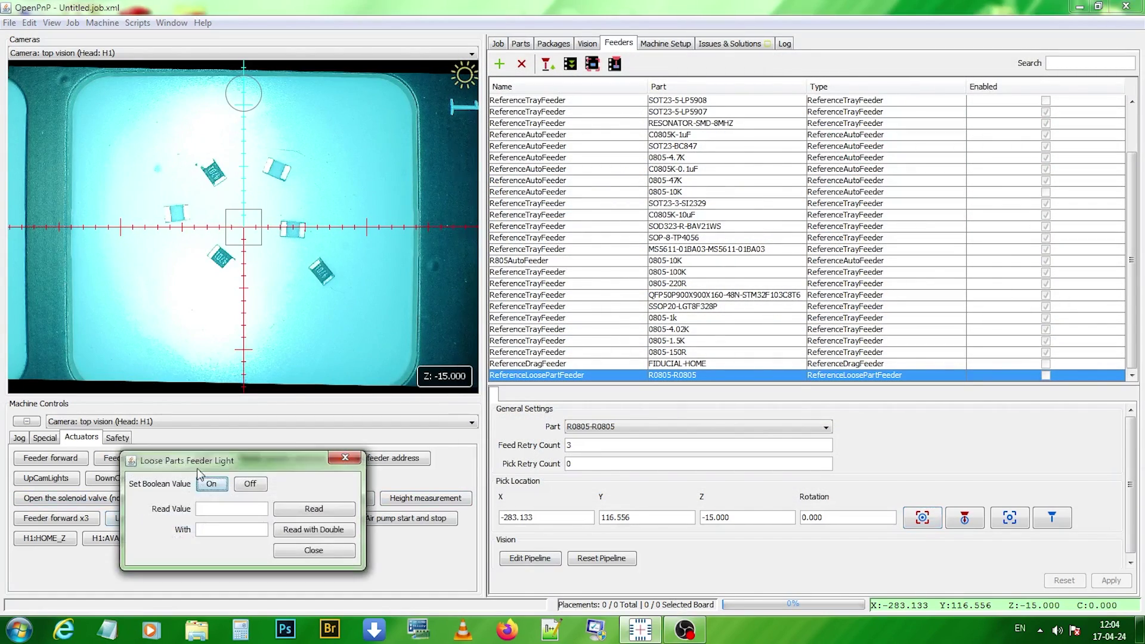
pyautogui.click(212, 484)
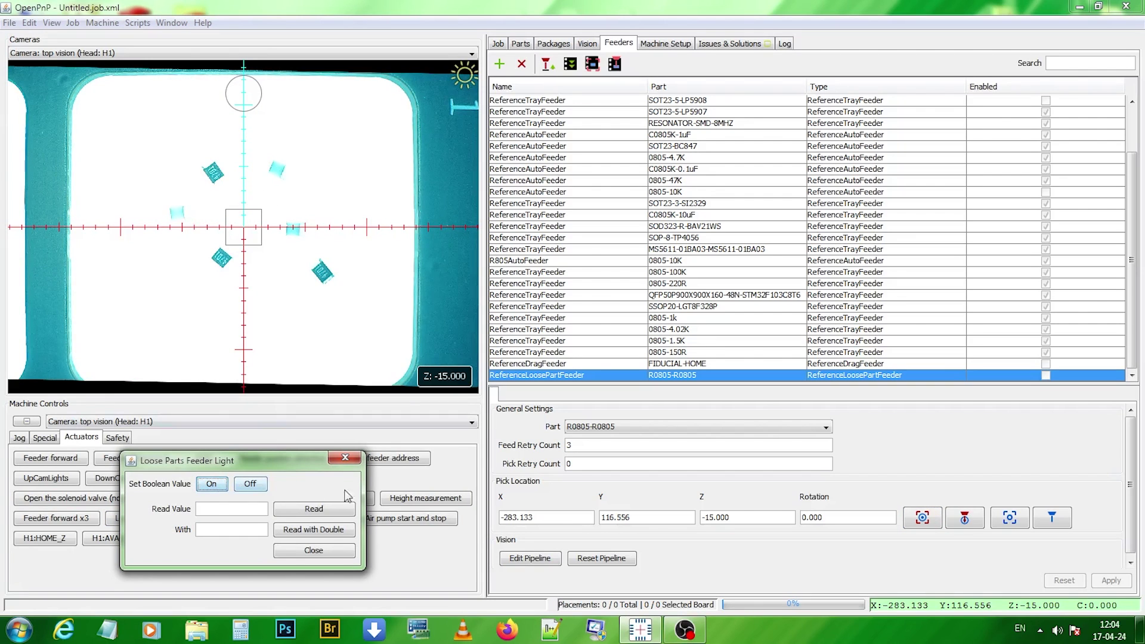
pyautogui.click(351, 457)
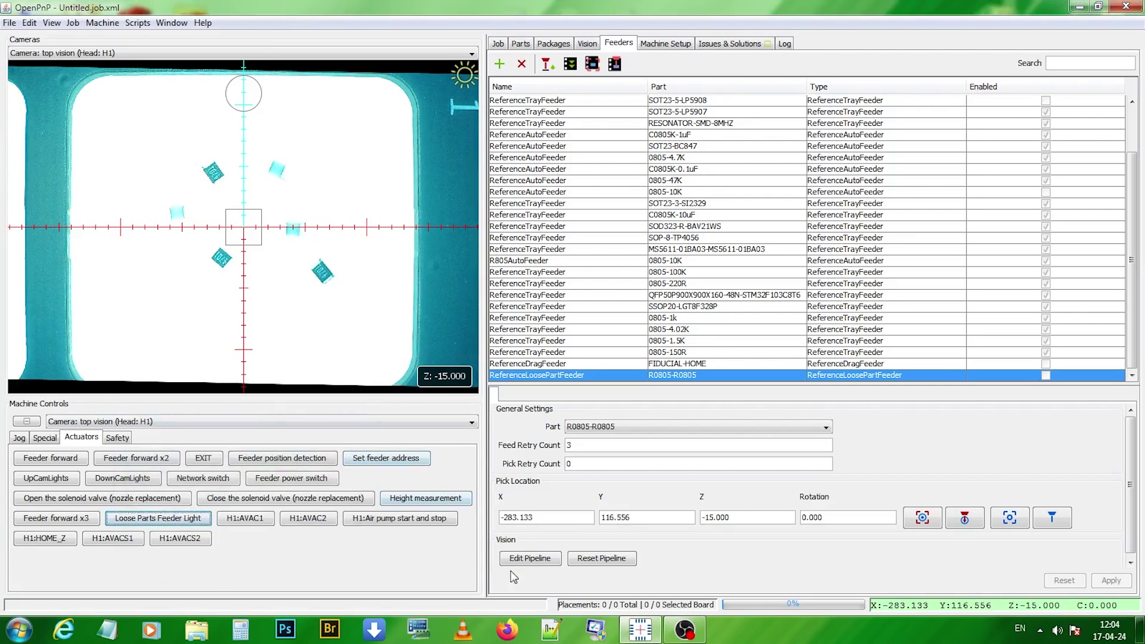
pyautogui.click(528, 558)
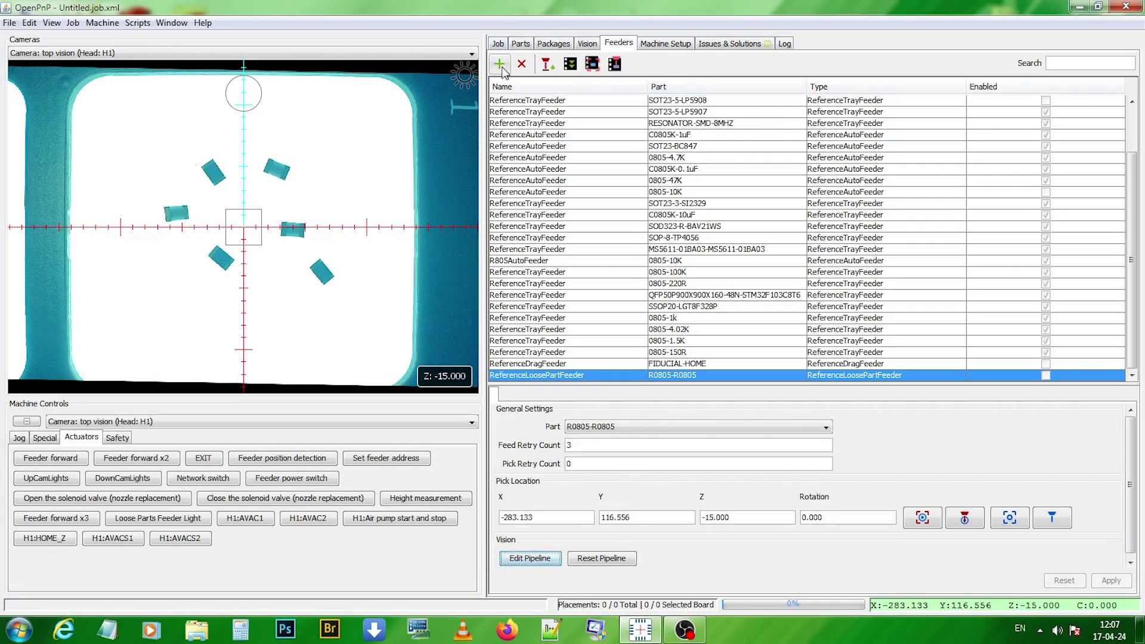
# Step: Create a new ReferenceLoosePartFeeder, which starts with part FIDUCIAL-HOME and a 0.000 pick location
pyautogui.click(500, 66)
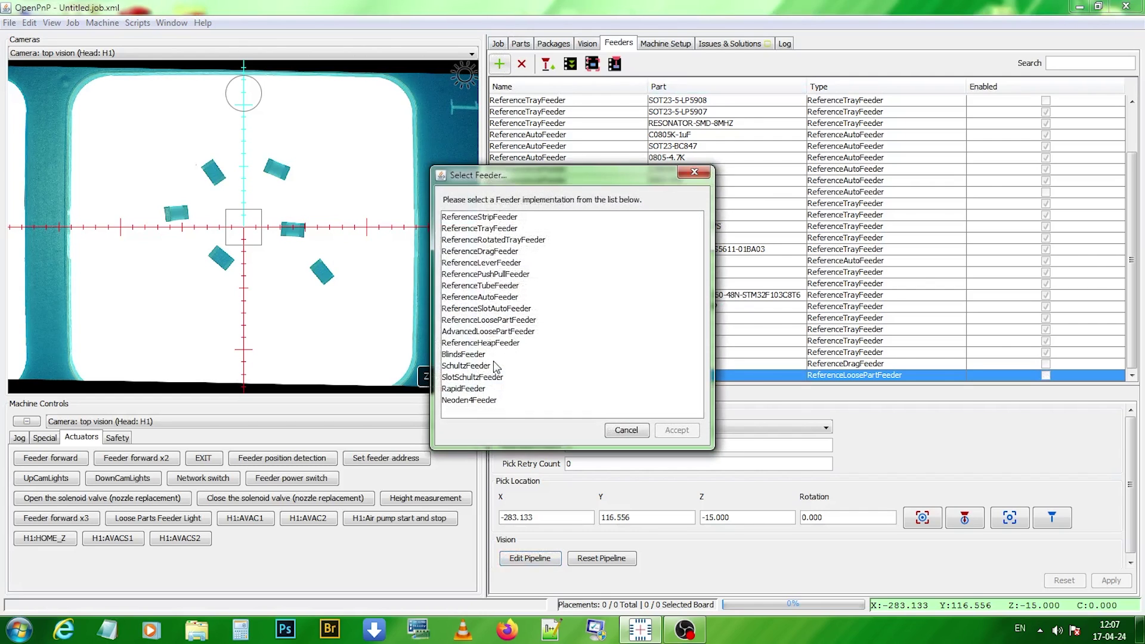
pyautogui.click(493, 322)
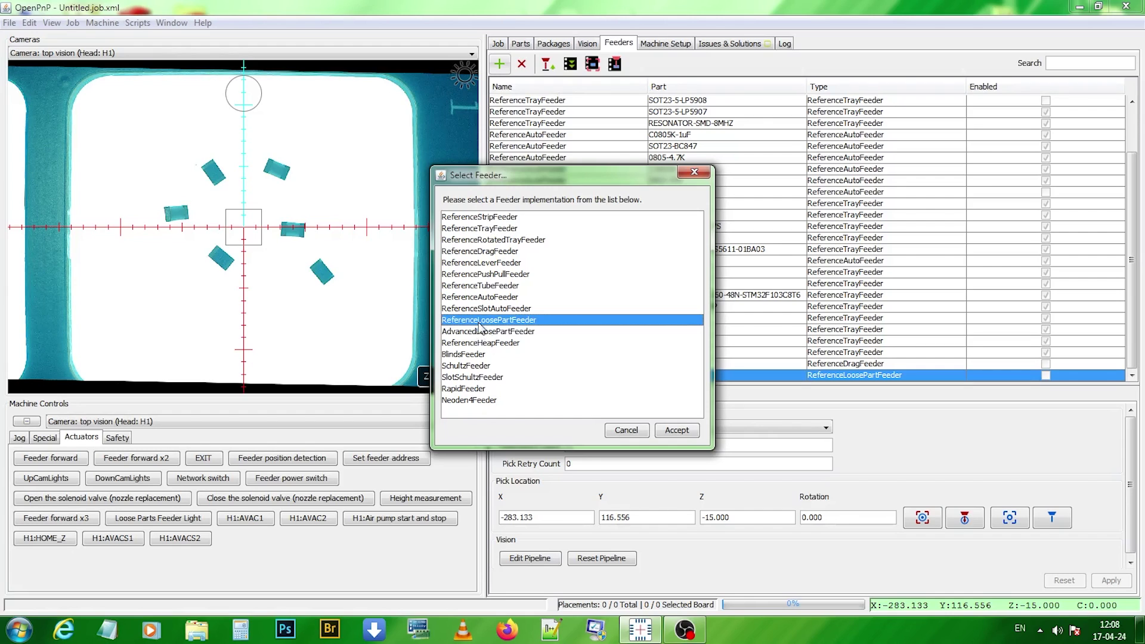
pyautogui.click(477, 332)
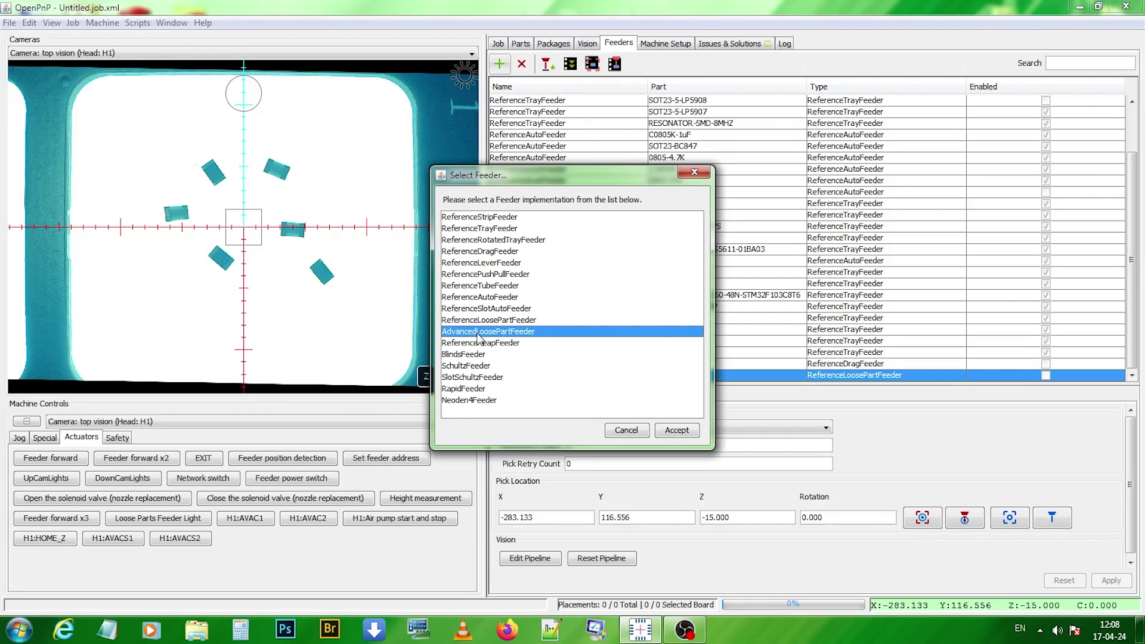
pyautogui.click(479, 321)
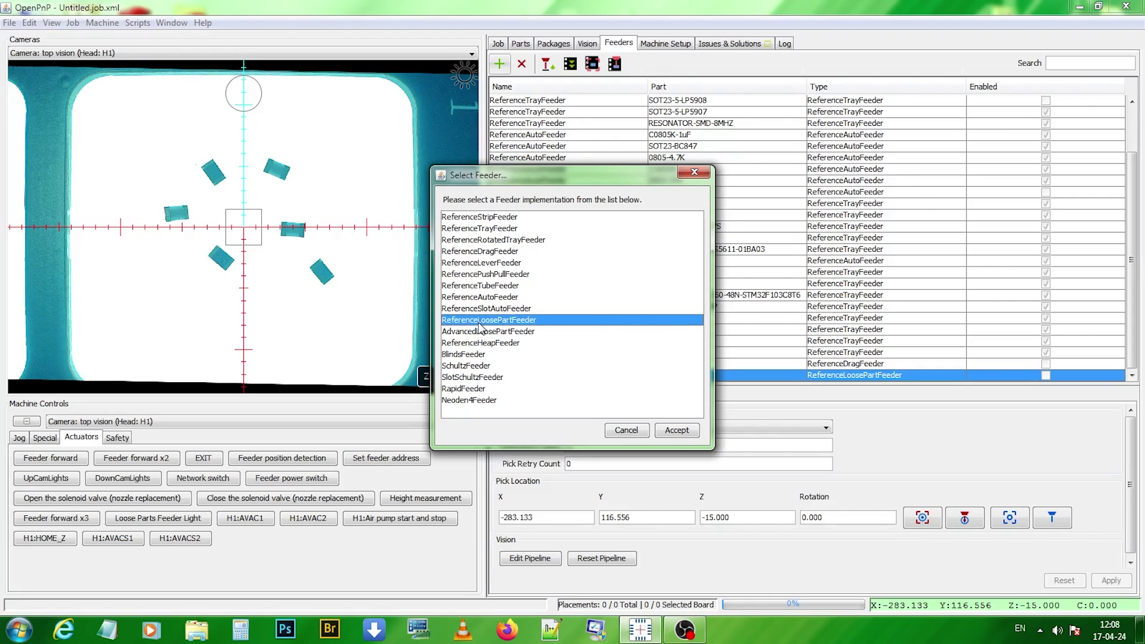
pyautogui.click(678, 432)
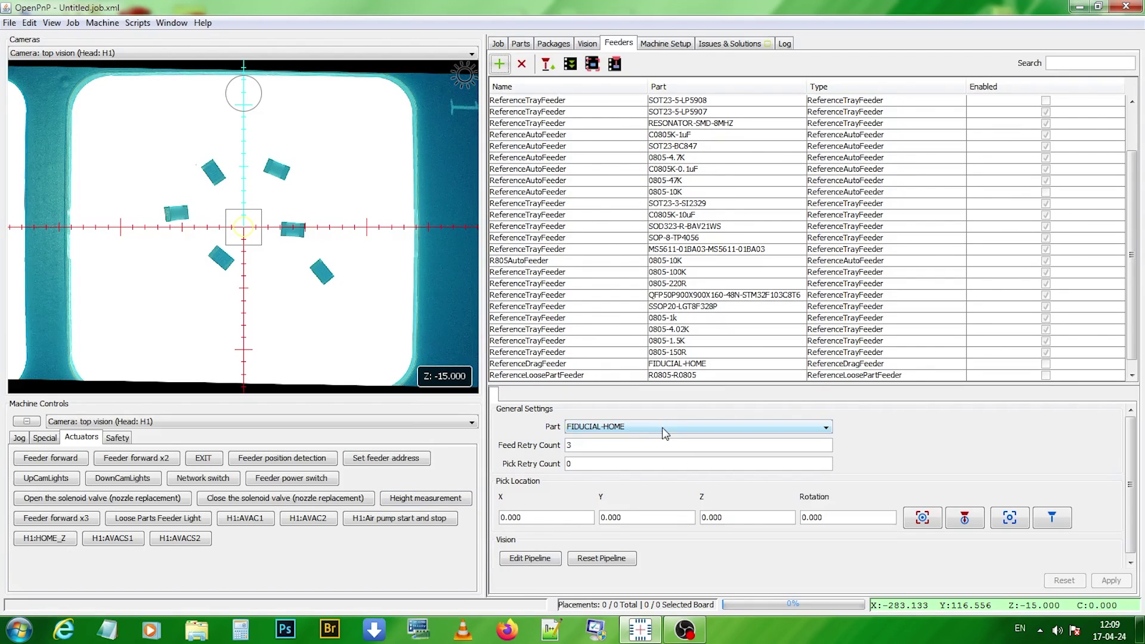
# Step: Assign part R0805-R0805 to the new feeder and save pick location X -283.133, Y 116.556
pyautogui.click(665, 433)
pyautogui.click(629, 410)
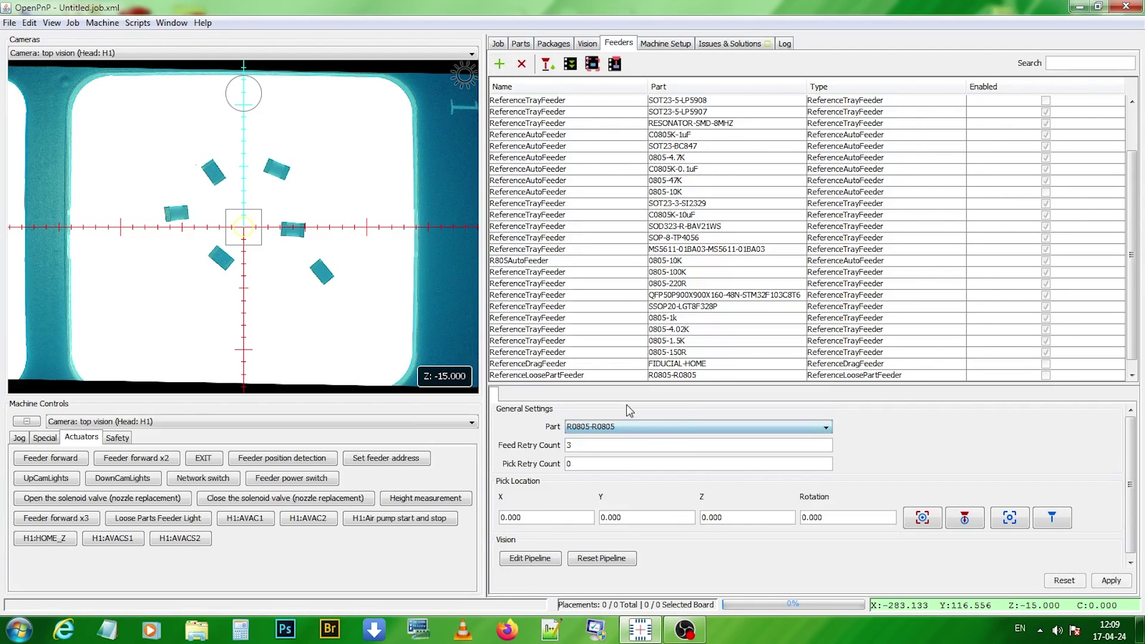
pyautogui.click(1010, 522)
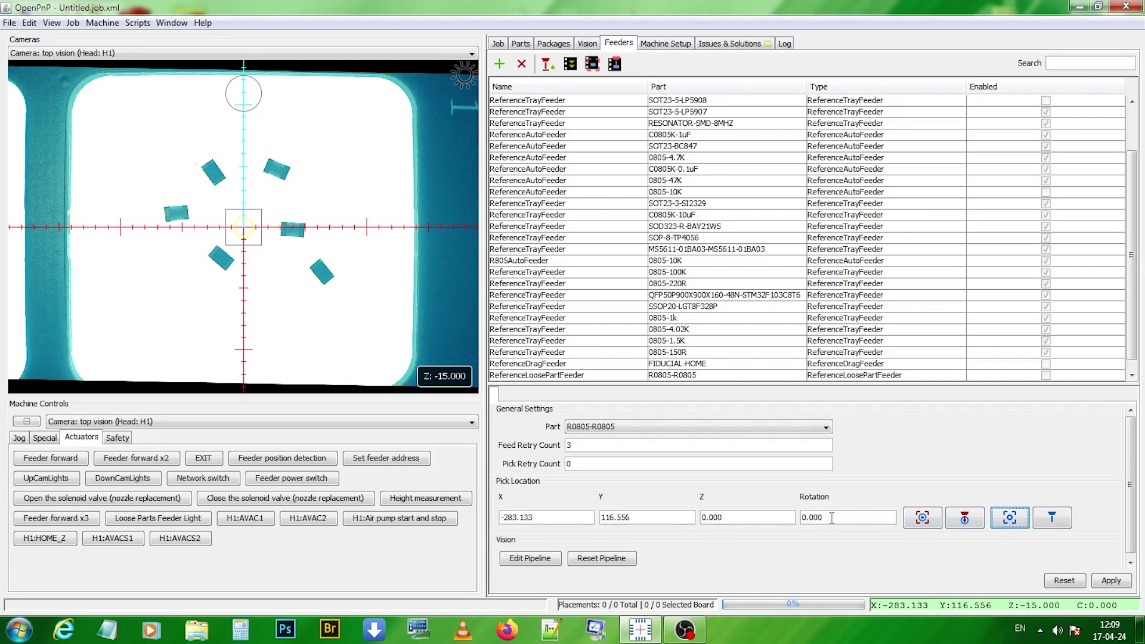
pyautogui.click(1111, 580)
pyautogui.click(650, 379)
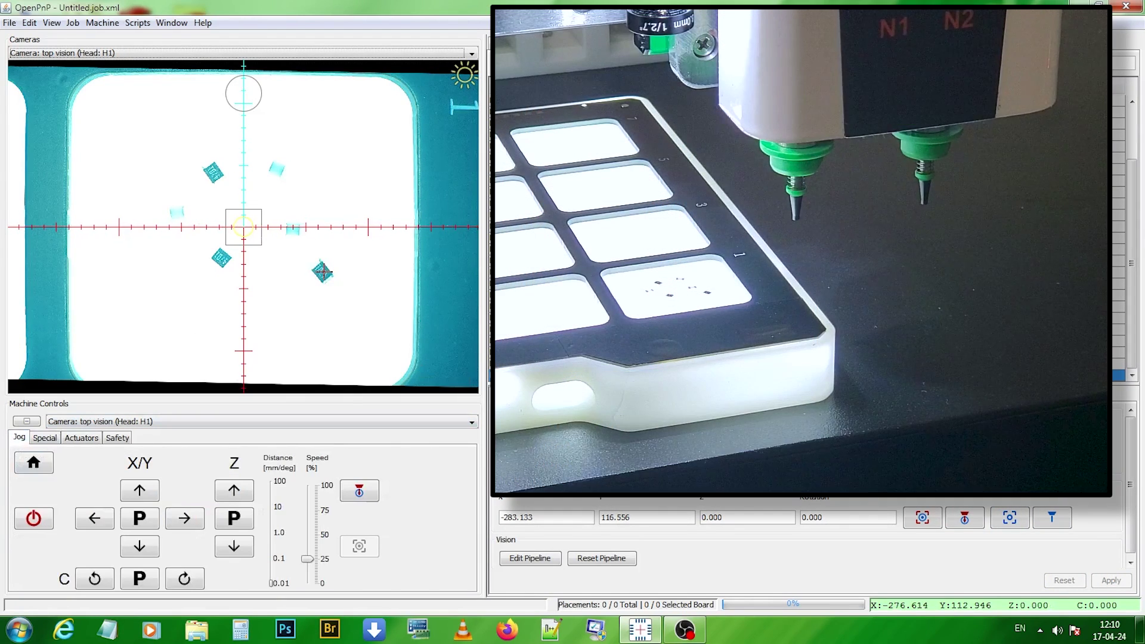
# Step: Centre on a loose resistor, bring nozzle N1 over it and lower N1 nine 1 mm steps
pyautogui.keyDown('shift'); pyautogui.click(322, 271); pyautogui.keyUp('shift')
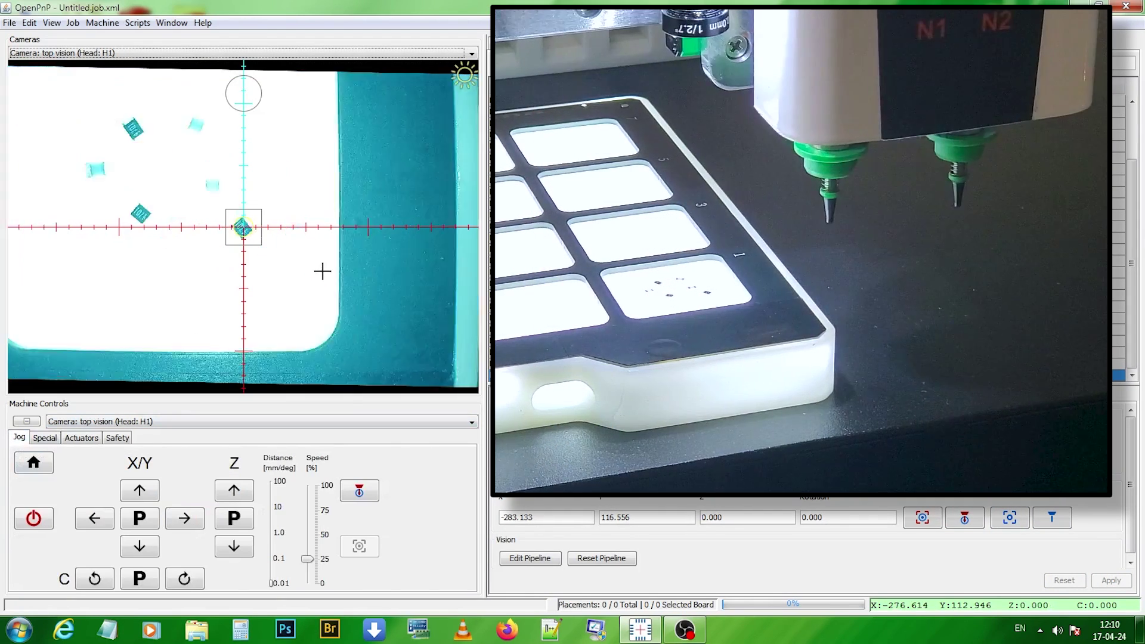
pyautogui.scroll(4, 233, 242)
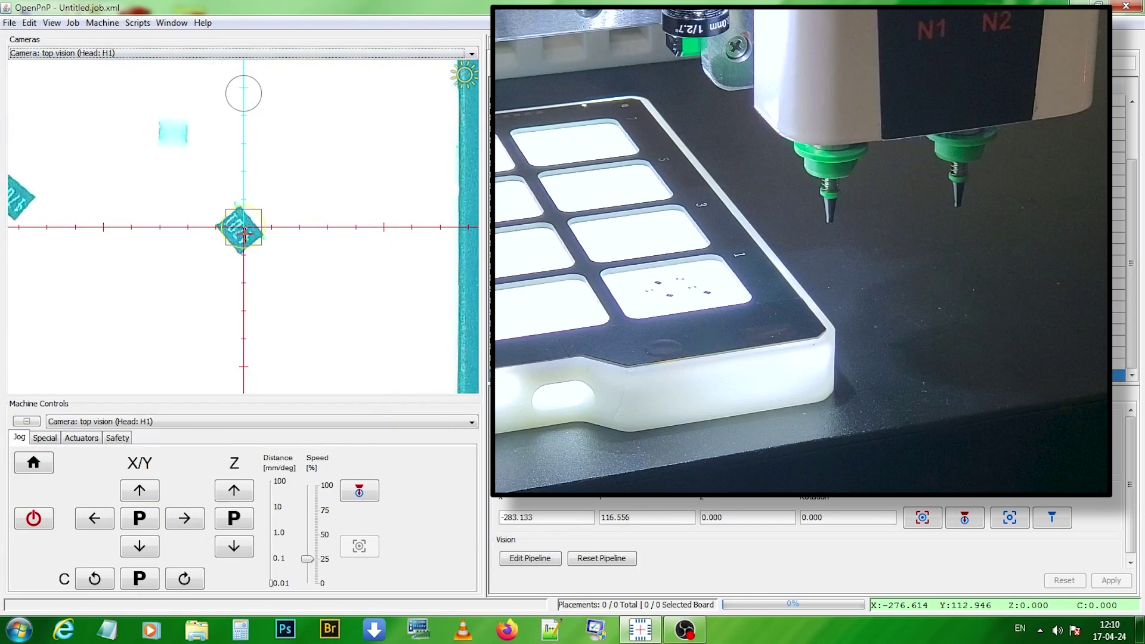
pyautogui.click(360, 492)
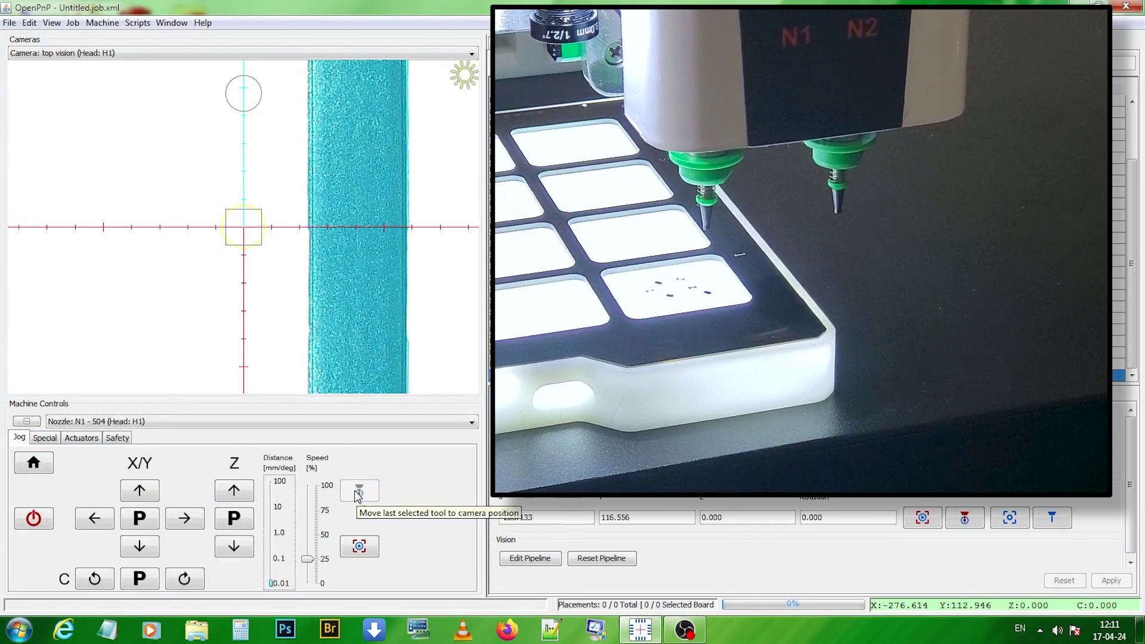
pyautogui.click(284, 549)
pyautogui.click(282, 539)
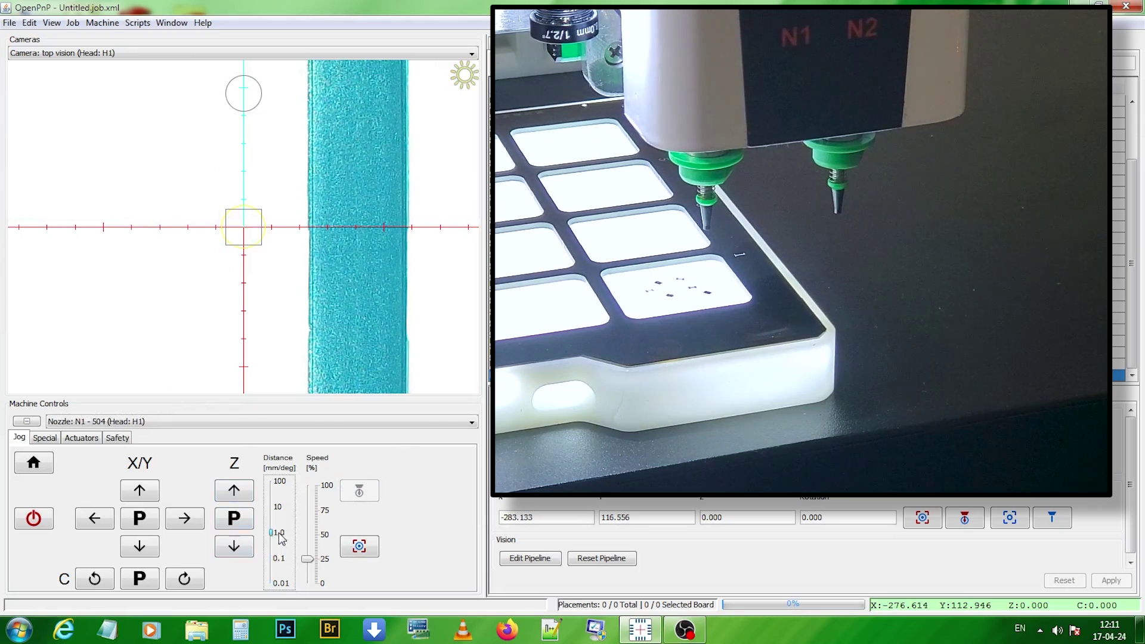
pyautogui.click(234, 548)
pyautogui.click(233, 547)
pyautogui.click(233, 547)
pyautogui.click(233, 548)
pyautogui.click(234, 548)
pyautogui.click(234, 547)
pyautogui.click(233, 547)
pyautogui.click(233, 548)
pyautogui.click(234, 547)
pyautogui.click(233, 547)
pyautogui.click(233, 547)
pyautogui.click(234, 548)
pyautogui.click(234, 547)
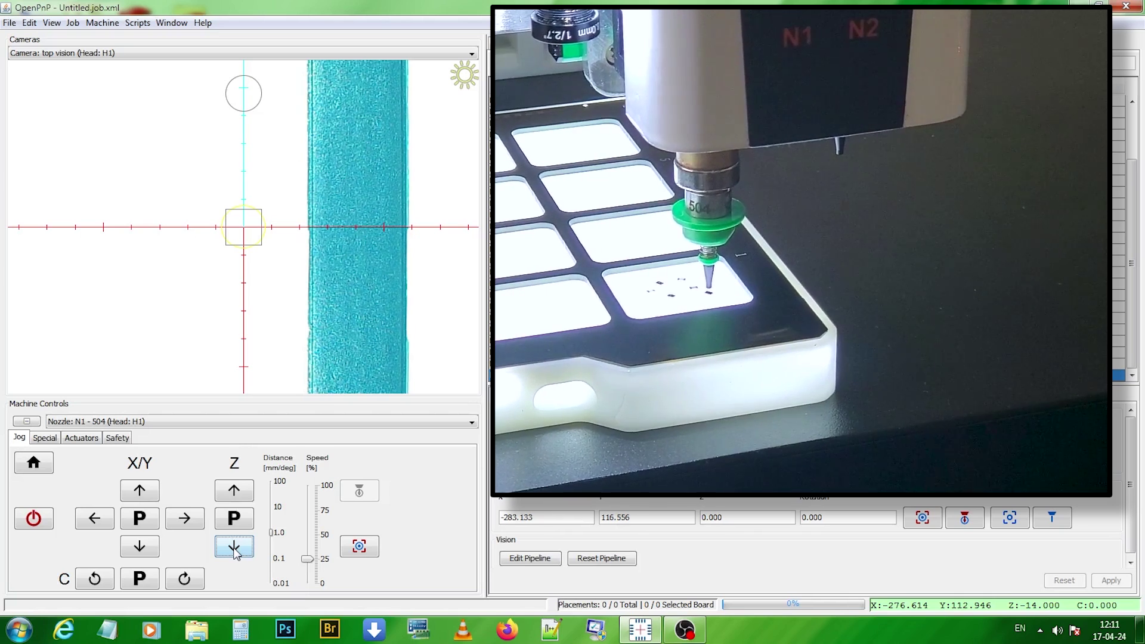
# Step: Fine-tune nozzle N1's height in 0.1 mm steps until it reaches the resistor
pyautogui.click(275, 558)
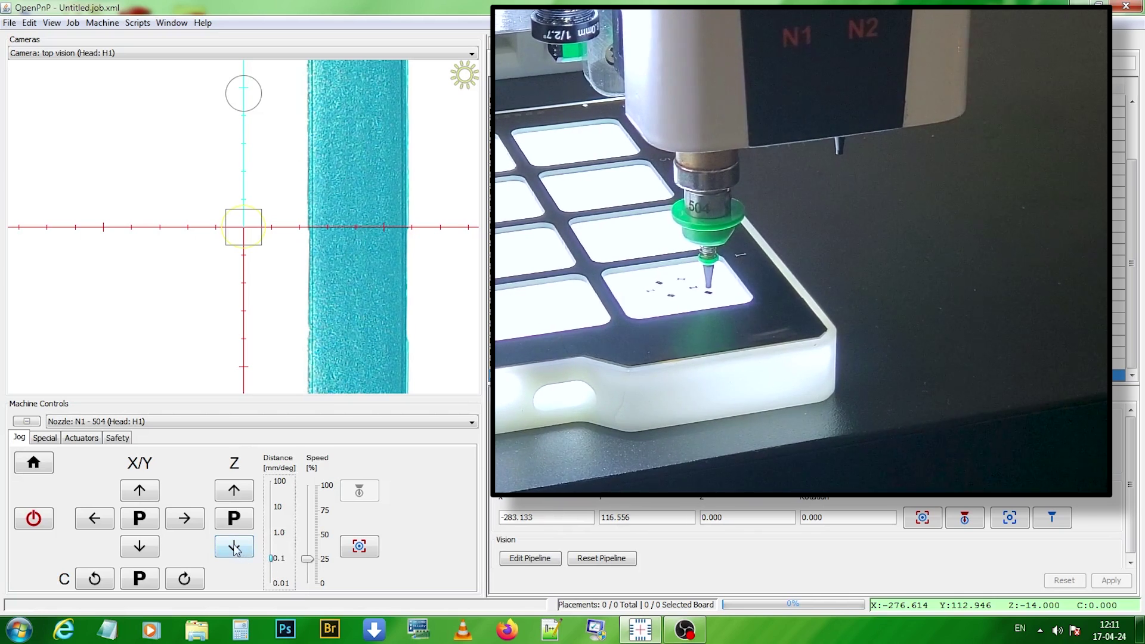
pyautogui.click(234, 547)
pyautogui.click(234, 548)
pyautogui.click(235, 549)
pyautogui.click(235, 548)
pyautogui.click(234, 548)
pyautogui.click(235, 548)
pyautogui.click(235, 547)
pyautogui.click(234, 548)
pyautogui.click(235, 548)
pyautogui.click(234, 548)
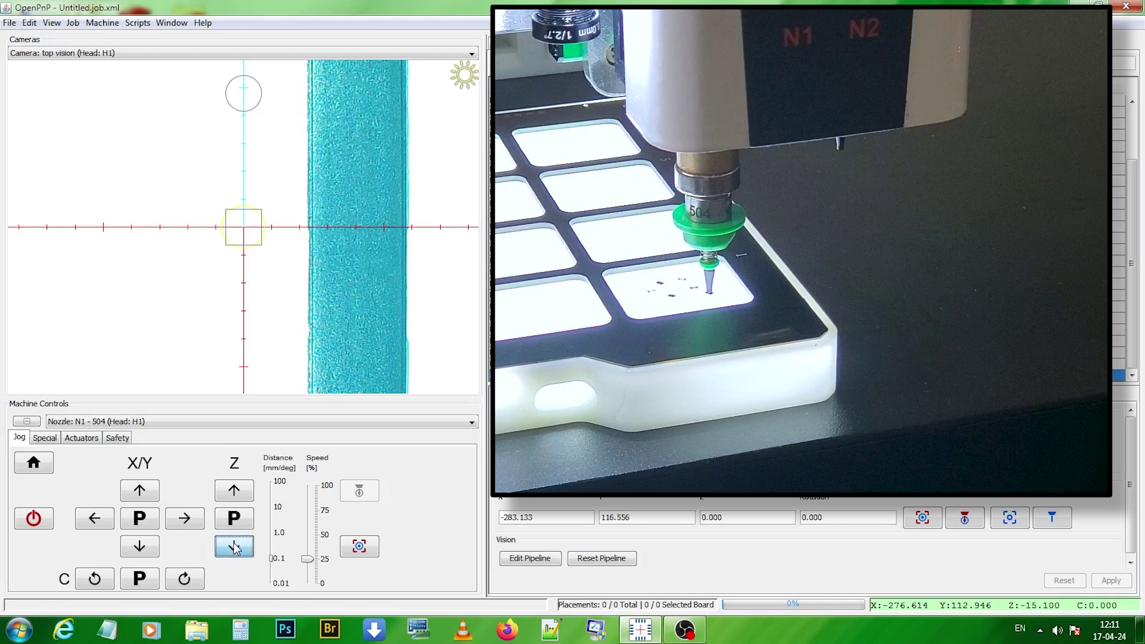
pyautogui.click(235, 490)
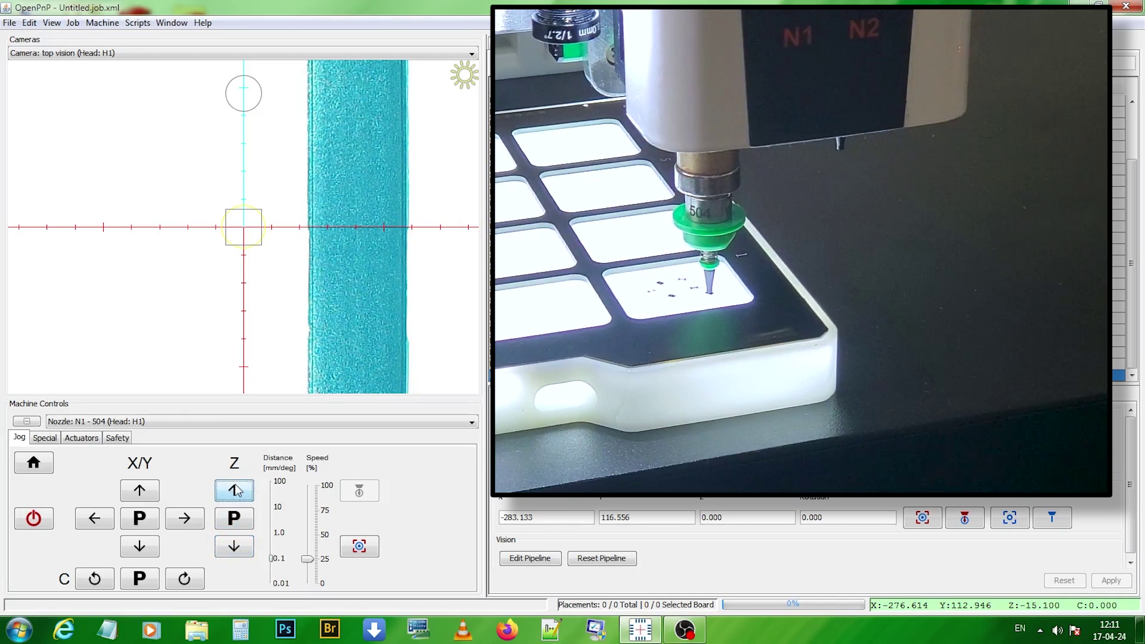
pyautogui.click(236, 490)
pyautogui.click(239, 545)
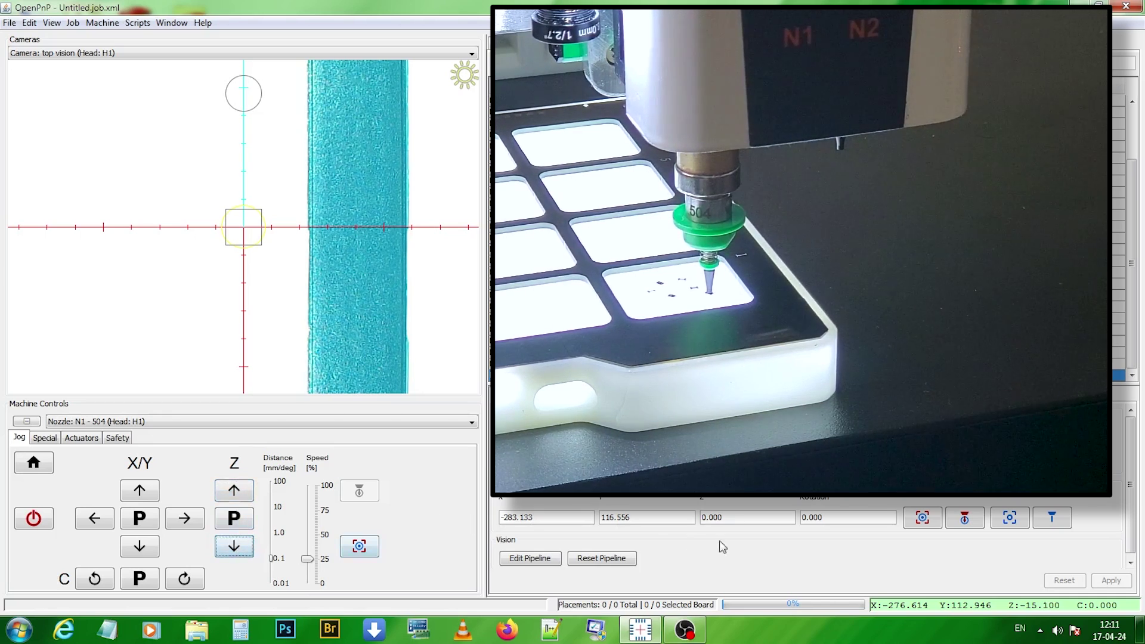
# Step: Set the feeder's pick location Z to 15.100, apply it, and raise N1 to safe height
pyautogui.doubleClick(741, 518)
pyautogui.write('15')
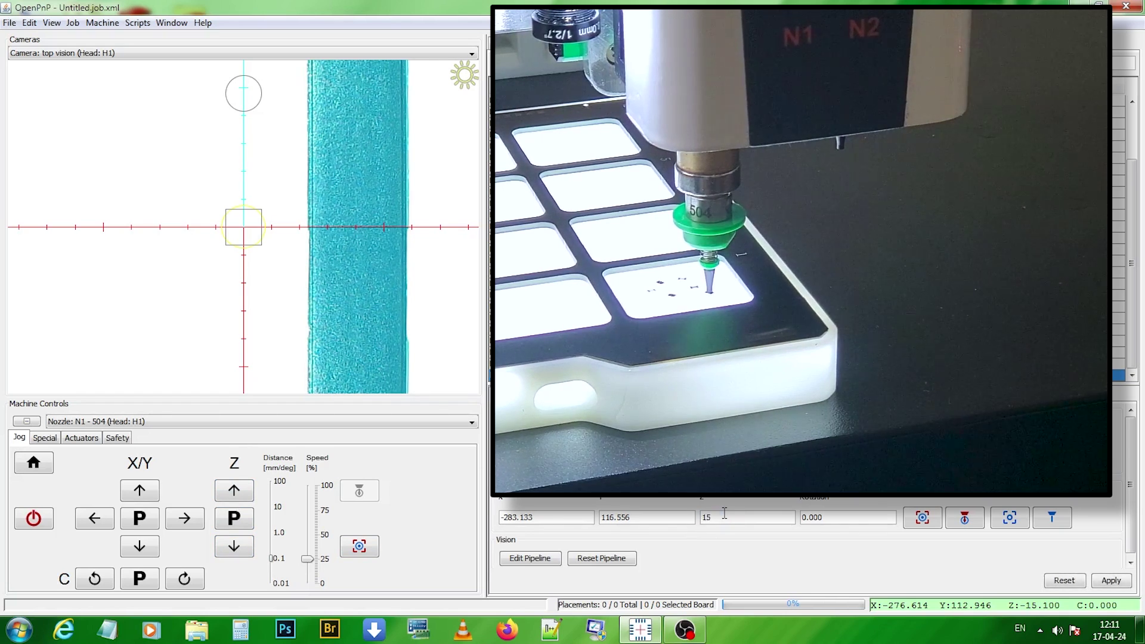
pyautogui.write('.1')
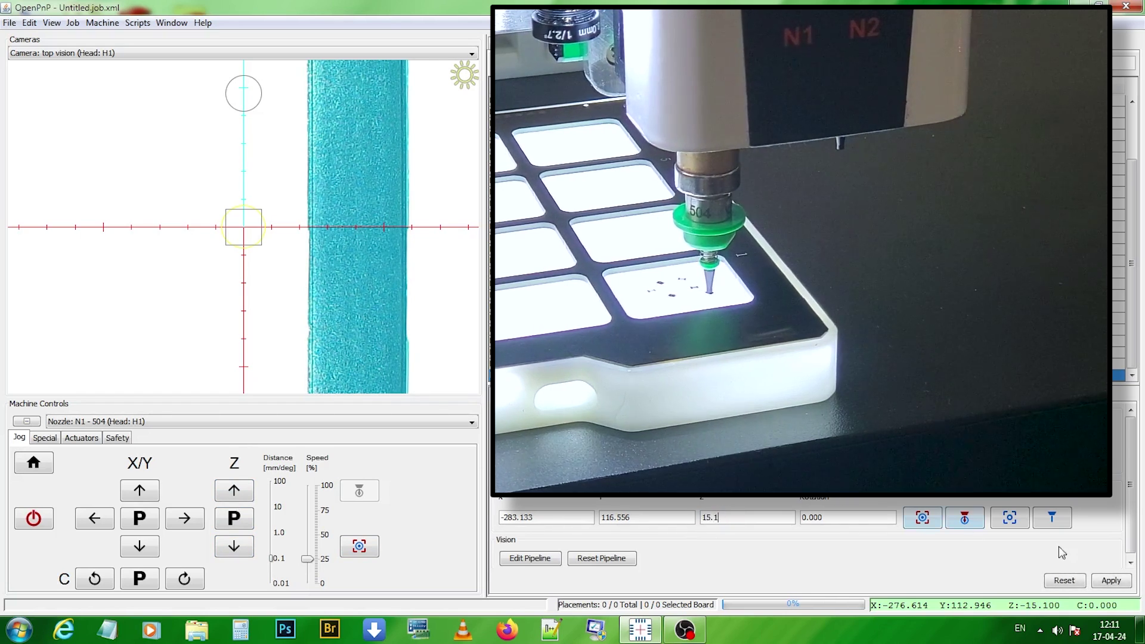
pyautogui.click(1121, 582)
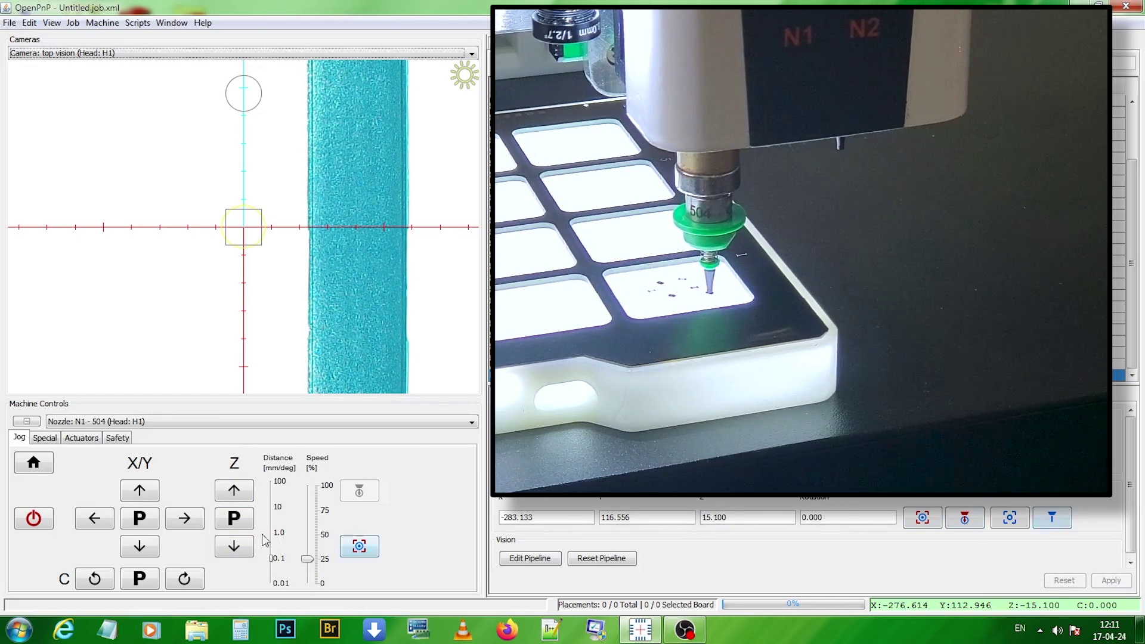
pyautogui.click(233, 518)
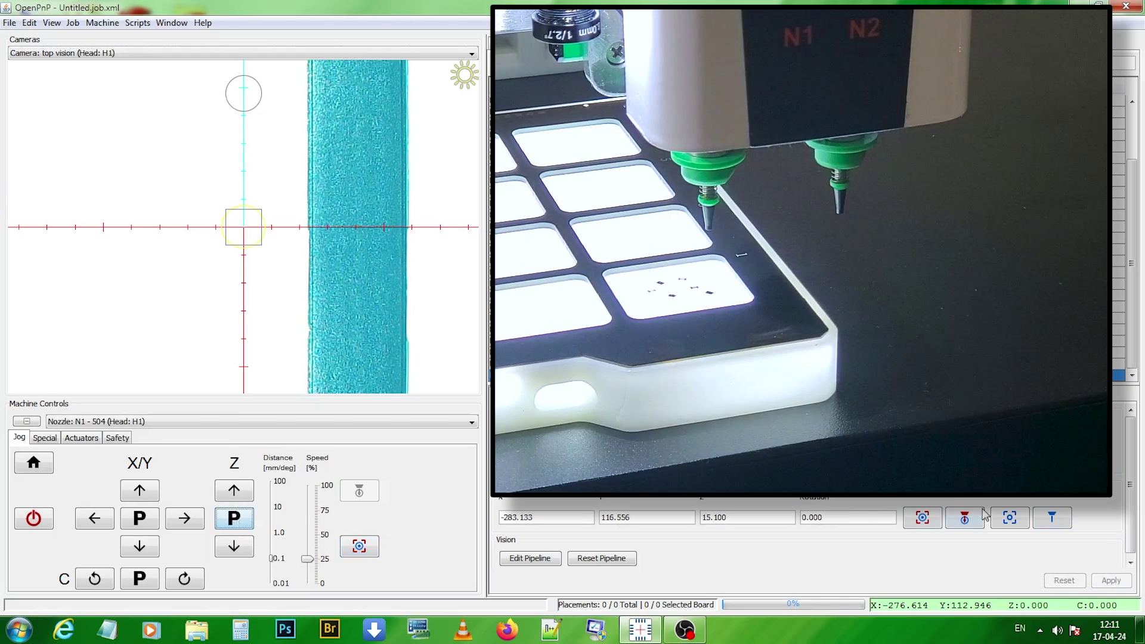
# Step: Correct the feeder's pick location Z from -15.200 to -15.300 and apply the change
pyautogui.click(922, 517)
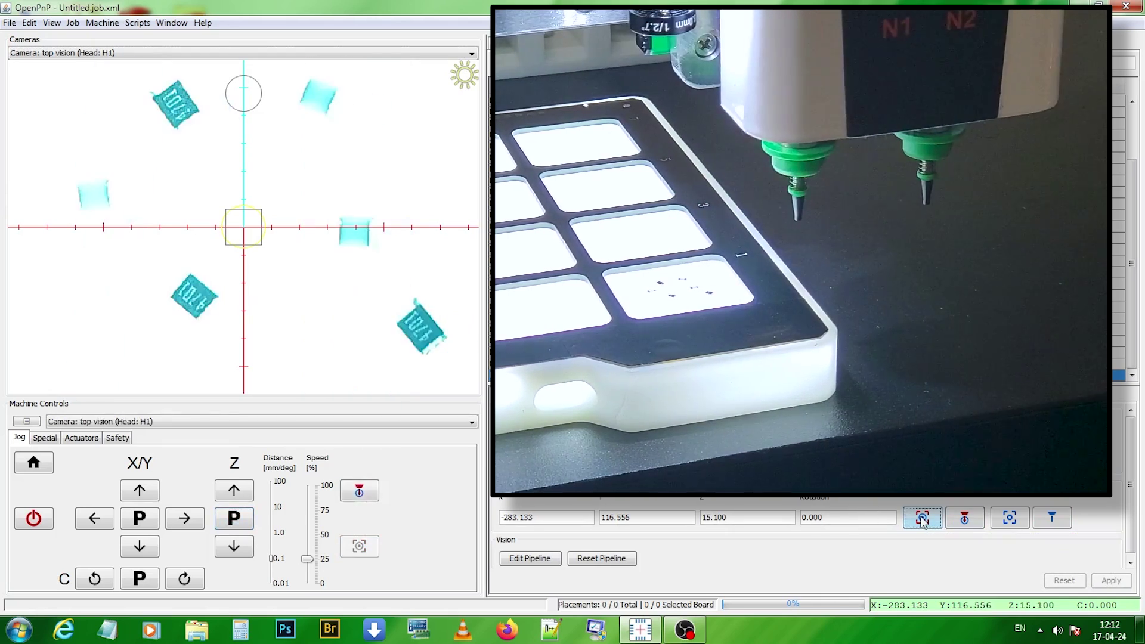
pyautogui.scroll(-4, 347, 196)
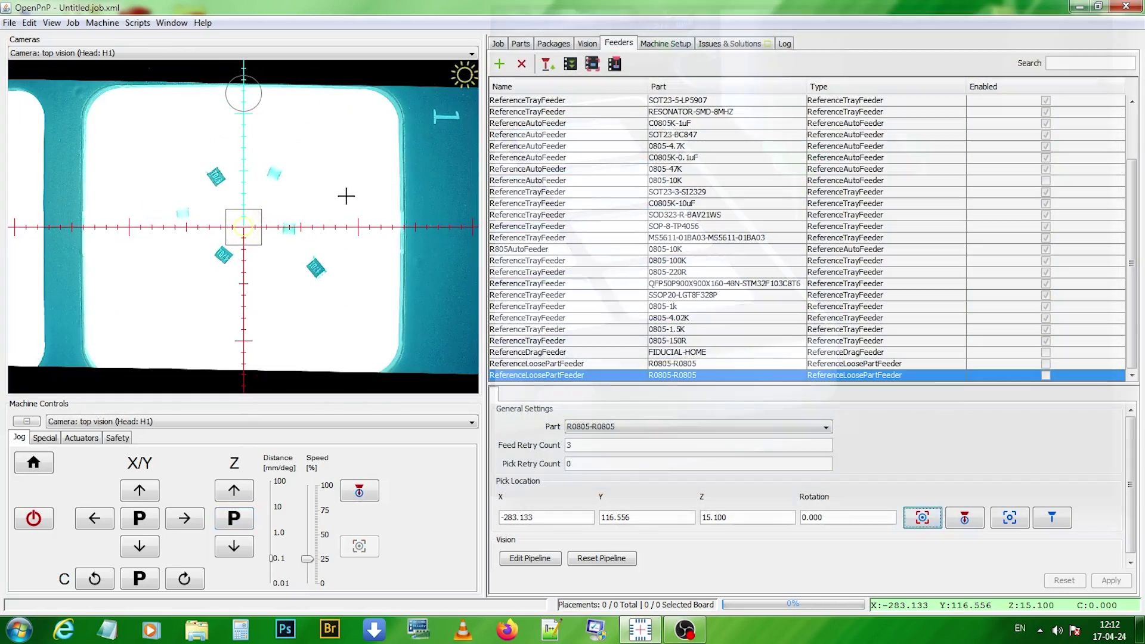
pyautogui.doubleClick(714, 518)
pyautogui.click(717, 517)
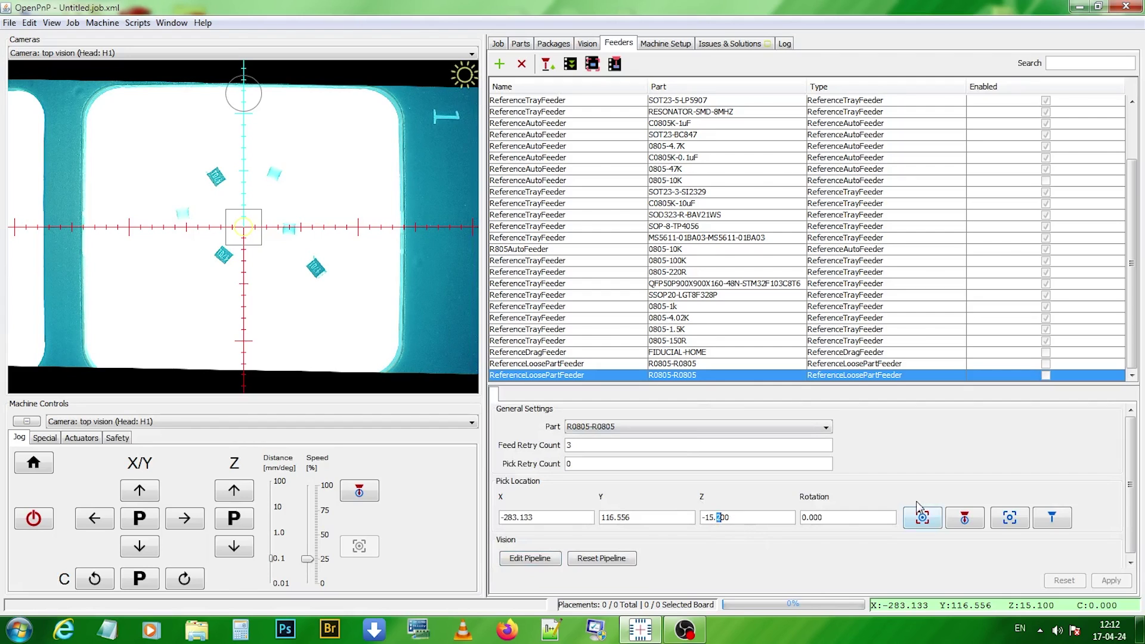
pyautogui.write('3')
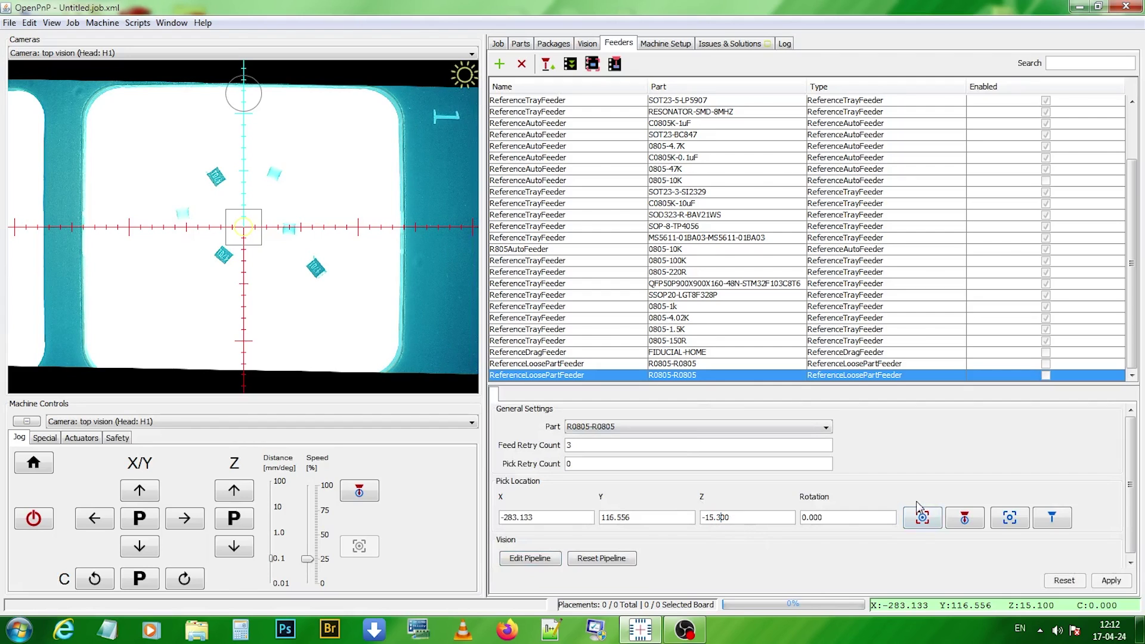
pyautogui.click(1111, 581)
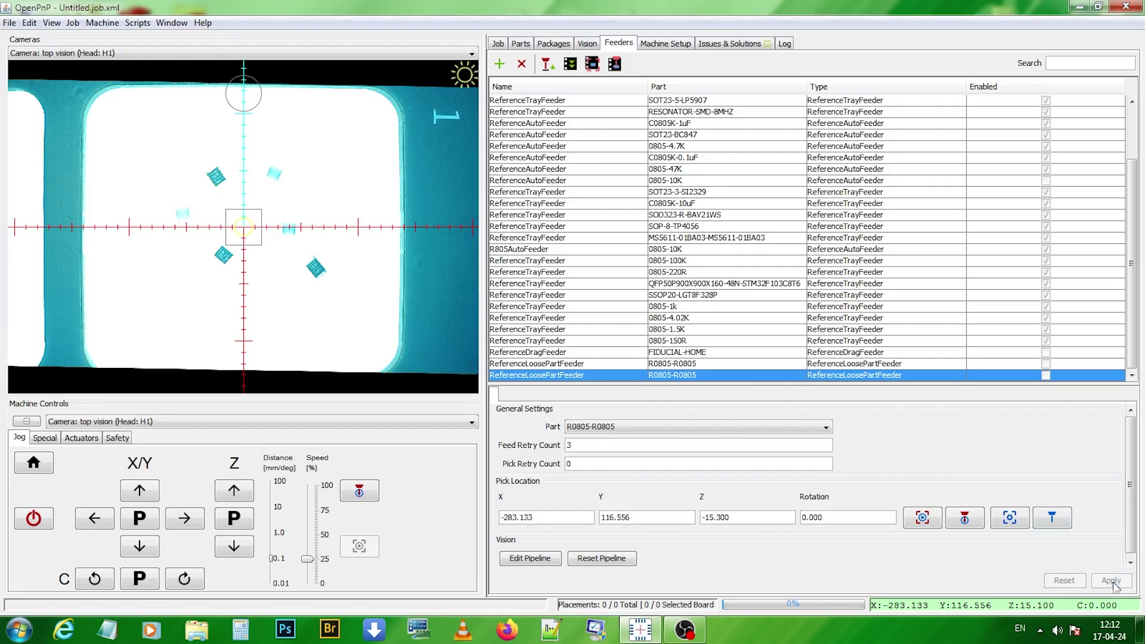
# Step: Add a MaskRectangle stage to the R0805 pipeline and move it directly after image capture
pyautogui.click(521, 560)
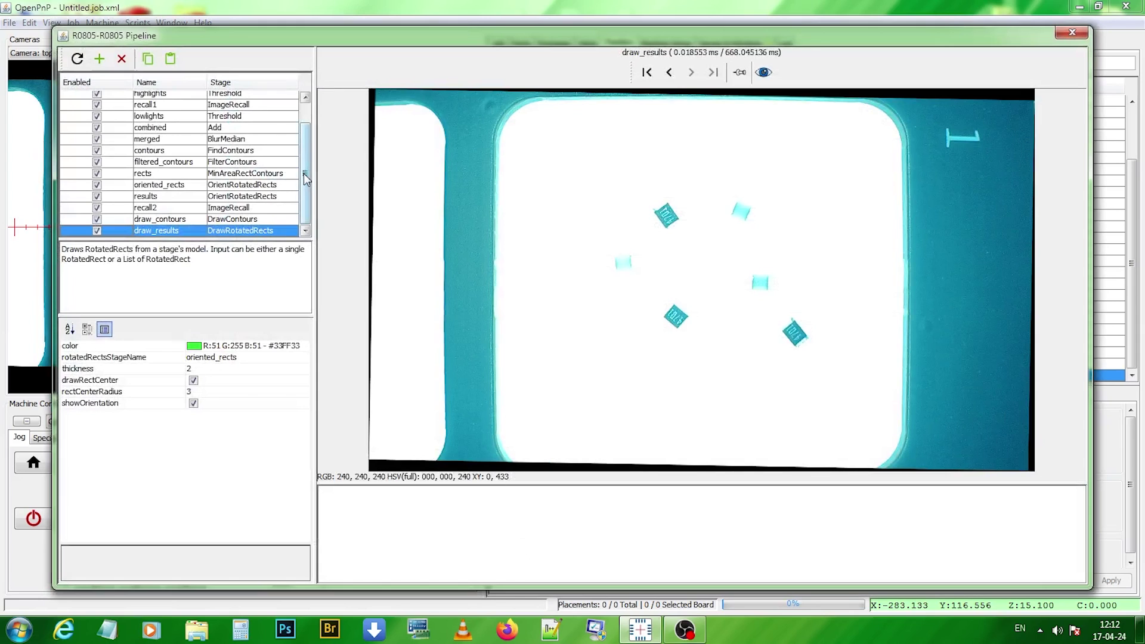
pyautogui.scroll(1, 303, 173)
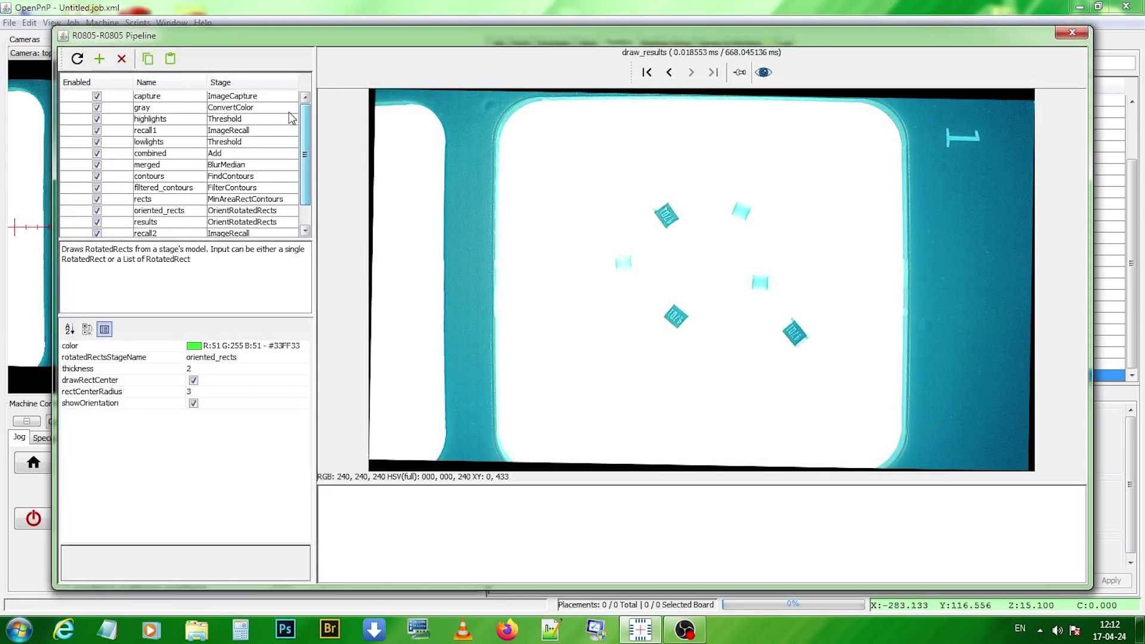
pyautogui.click(227, 107)
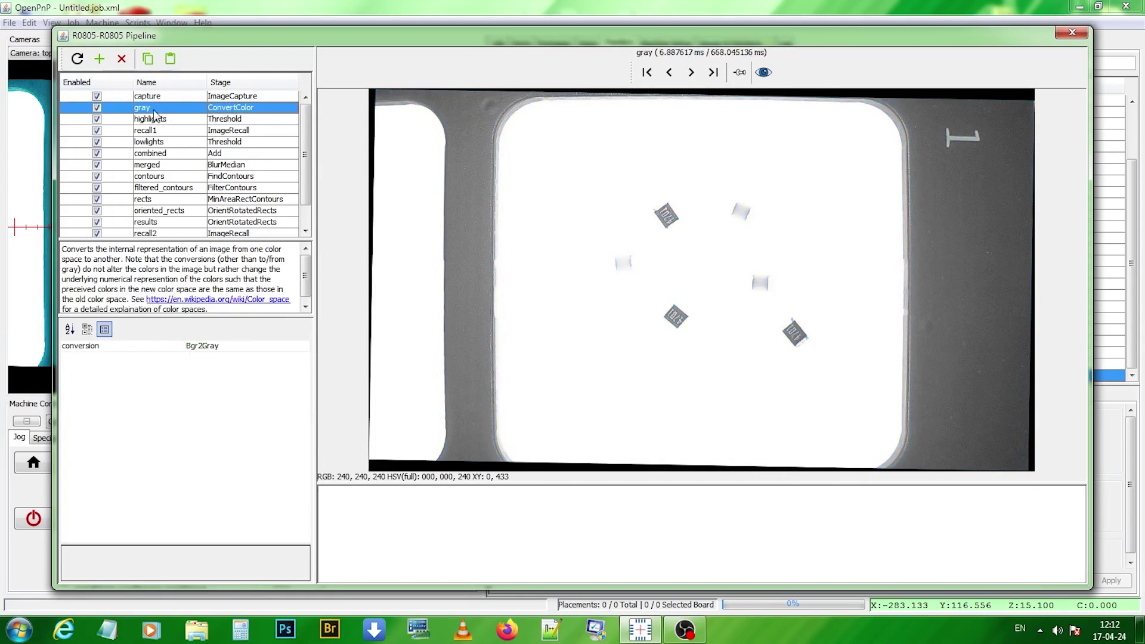
pyautogui.click(99, 58)
pyautogui.scroll(-5, 592, 351)
pyautogui.scroll(-9, 591, 351)
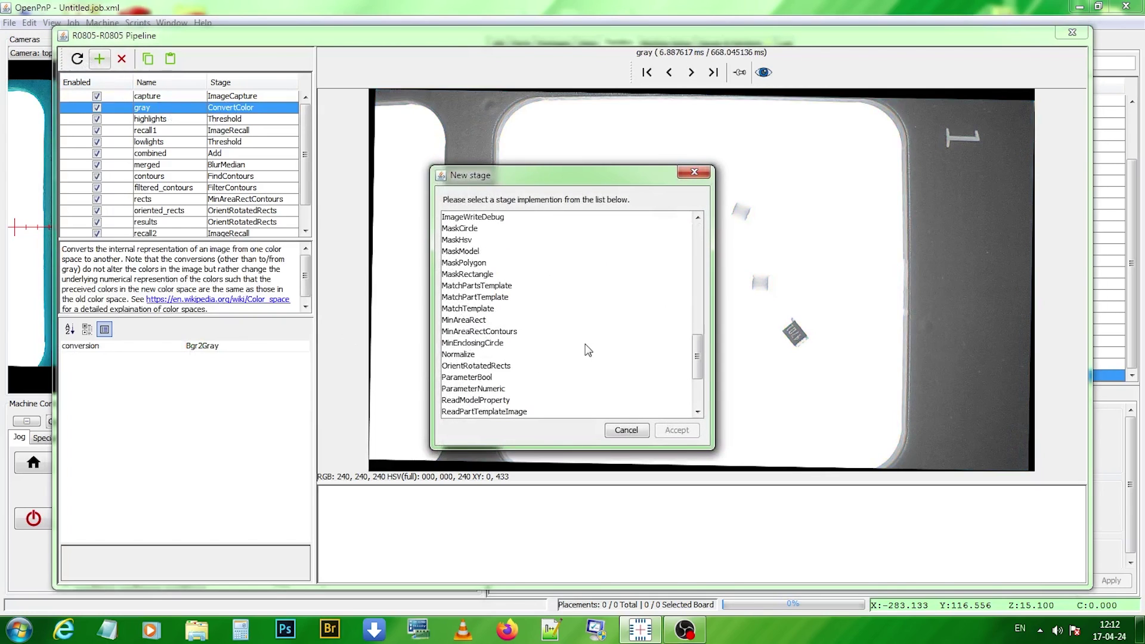
pyautogui.click(480, 276)
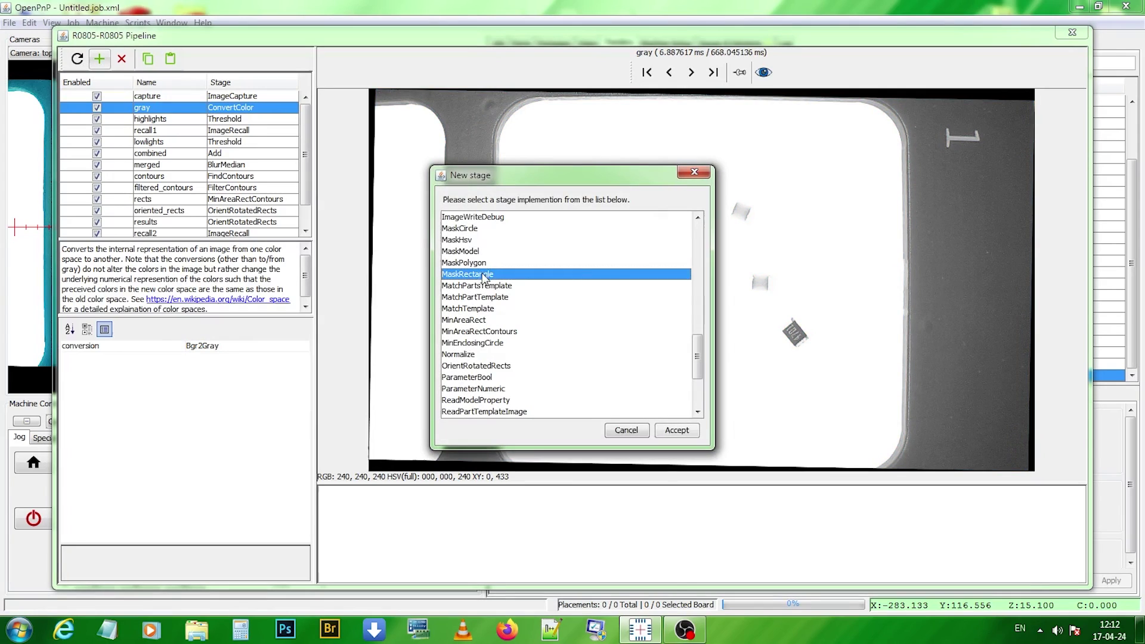
pyautogui.click(677, 430)
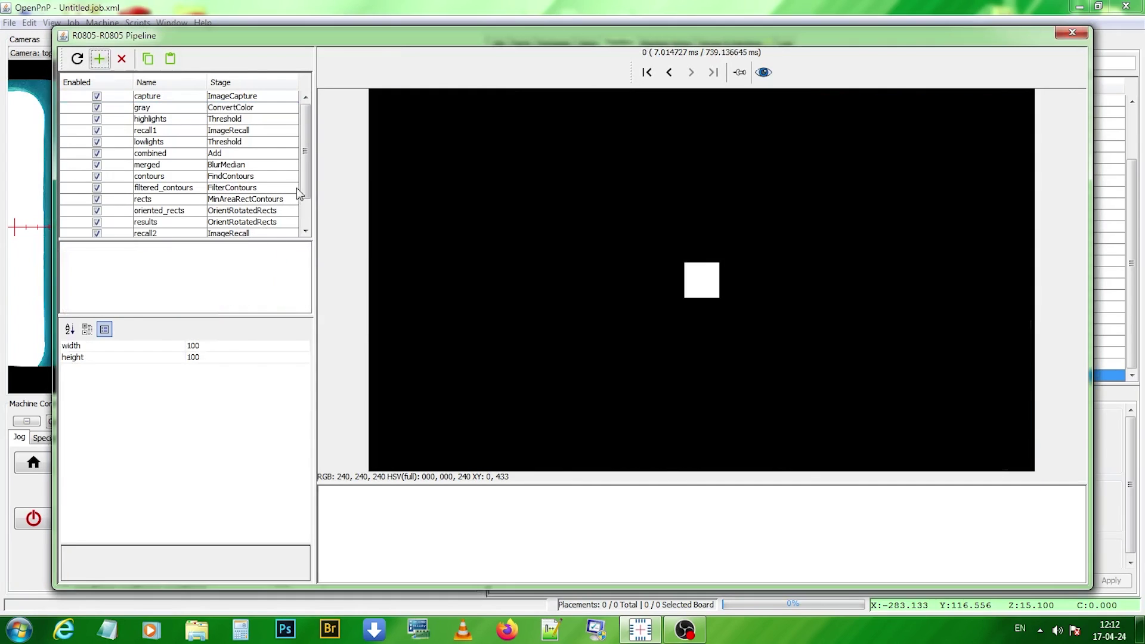
pyautogui.scroll(-2, 298, 194)
pyautogui.moveTo(155, 230); pyautogui.dragTo(189, 111)
# Step: Size the mask rectangle to 1,050 by 1,000 and preview the draw_contours and draw_results outputs
pyautogui.click(198, 348)
pyautogui.write('1')
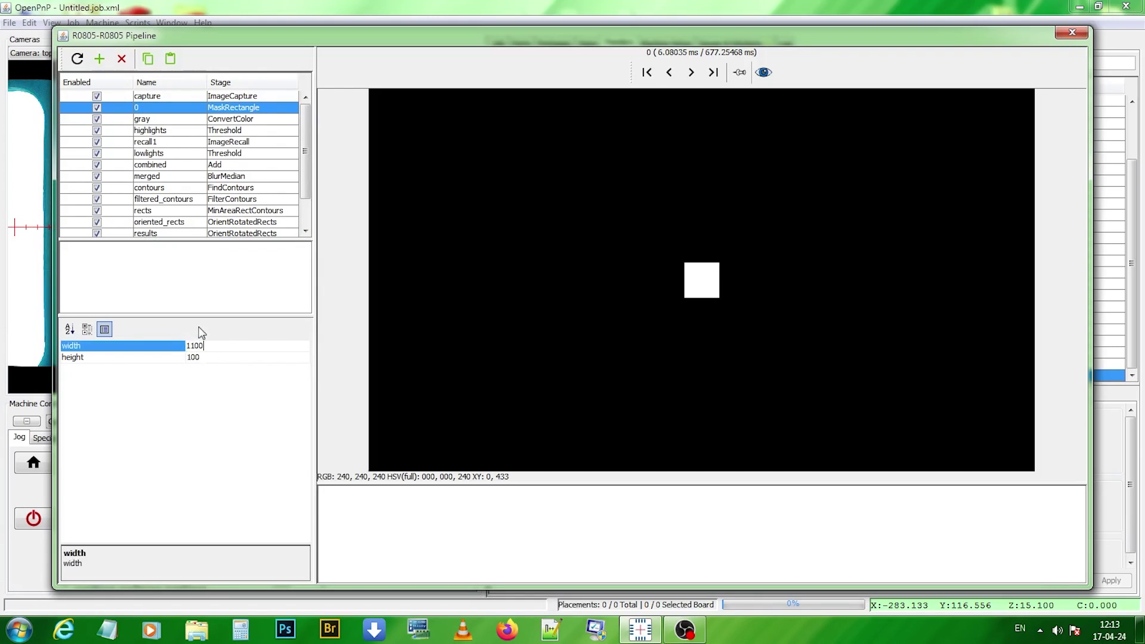
pyautogui.write('100')
pyautogui.press('Return')
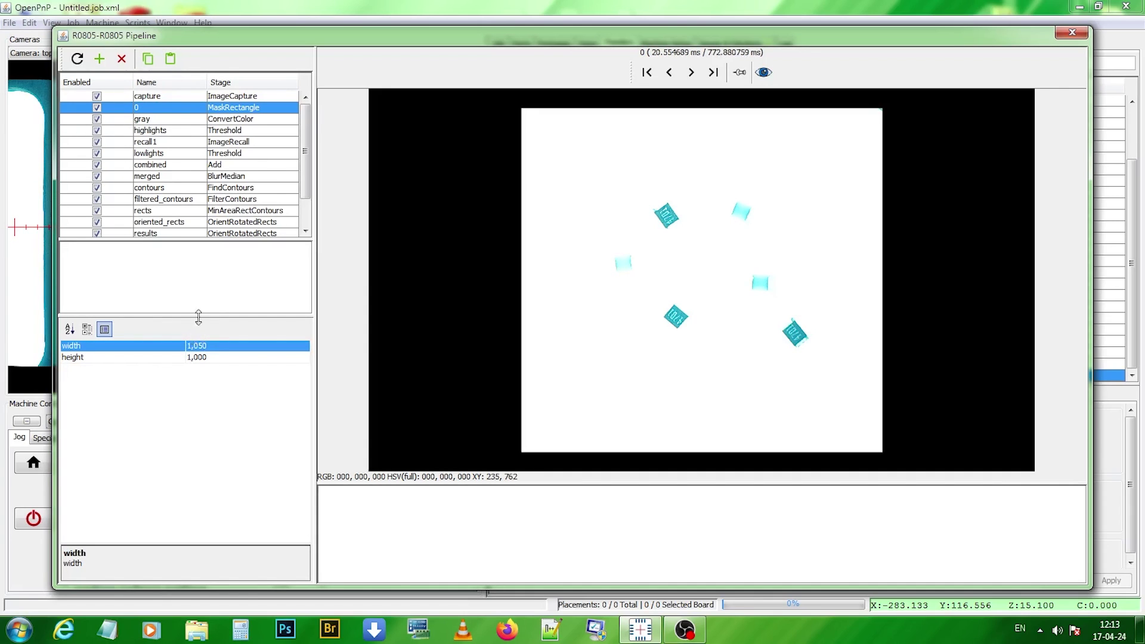
pyautogui.click(264, 228)
pyautogui.click(263, 218)
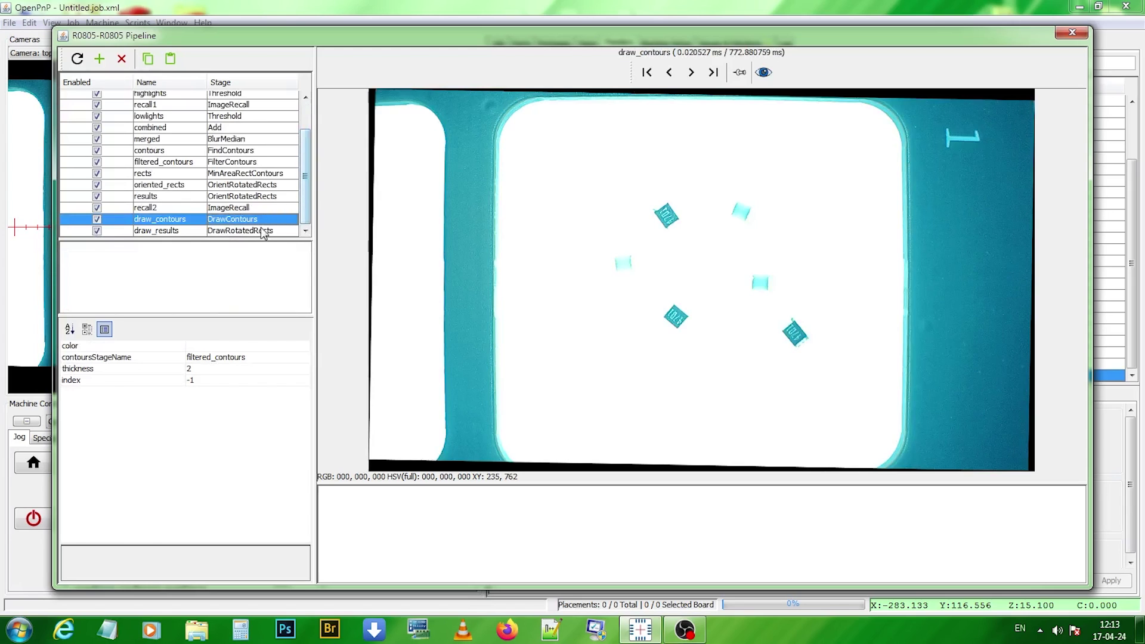
pyautogui.click(262, 231)
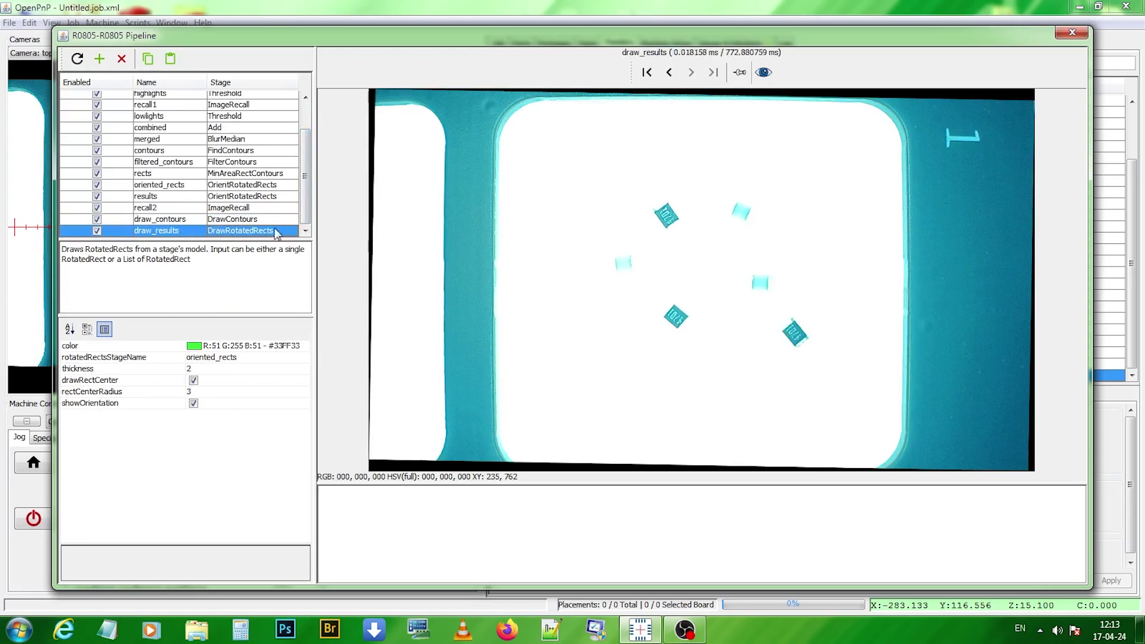
pyautogui.moveTo(306, 212); pyautogui.dragTo(314, 151)
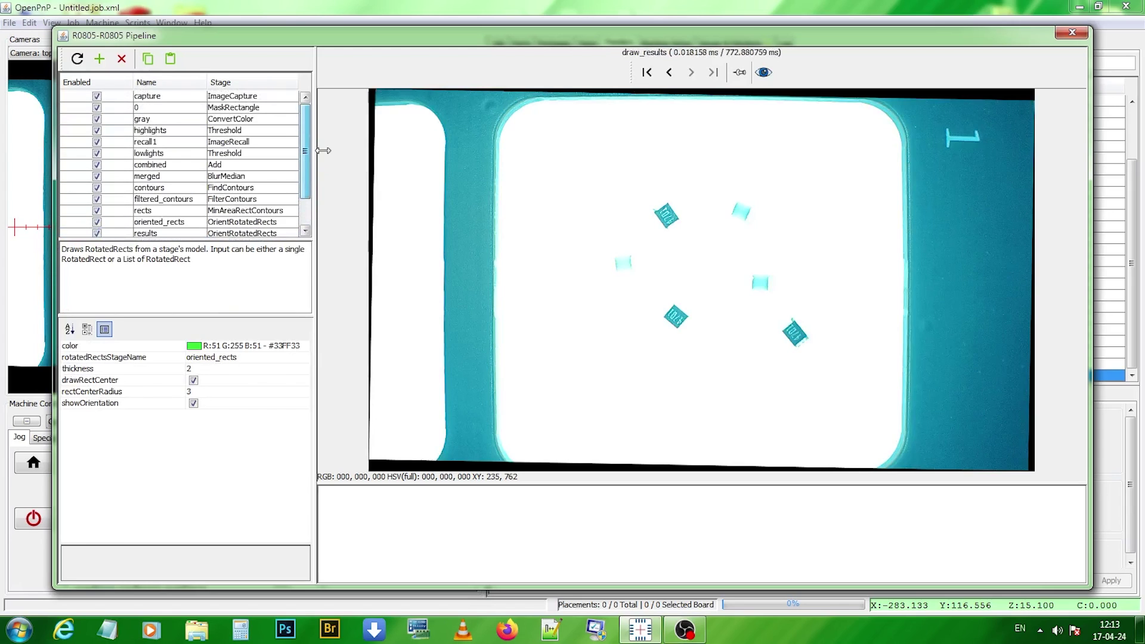
# Step: Change the highlights Threshold stage's threshold value from 200 to 170
pyautogui.click(229, 119)
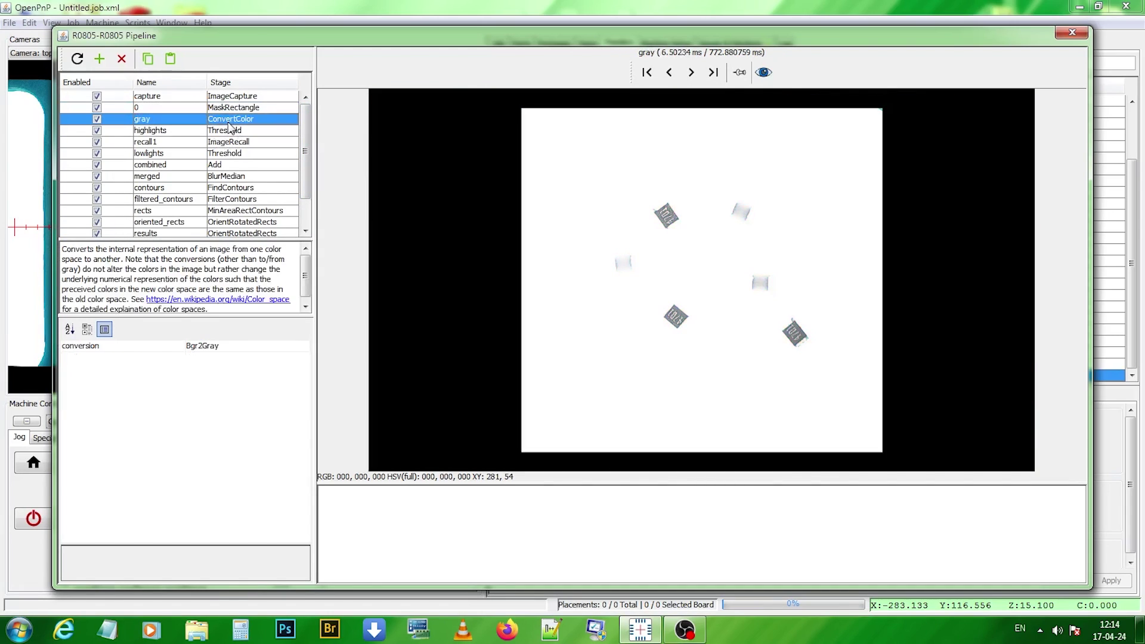
pyautogui.click(229, 130)
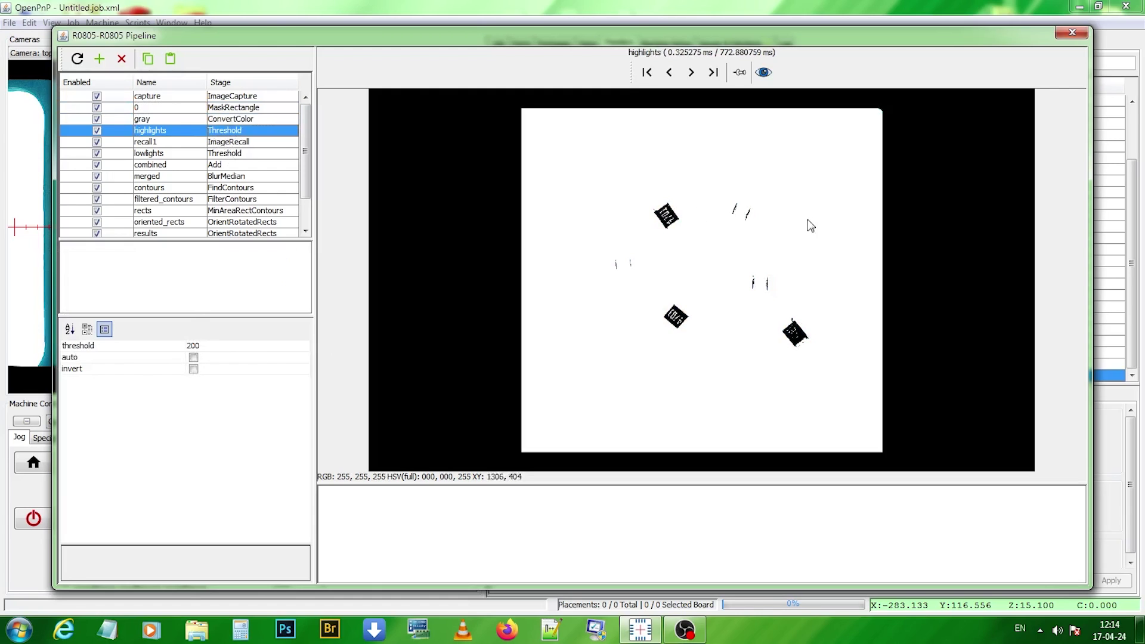
pyautogui.click(198, 346)
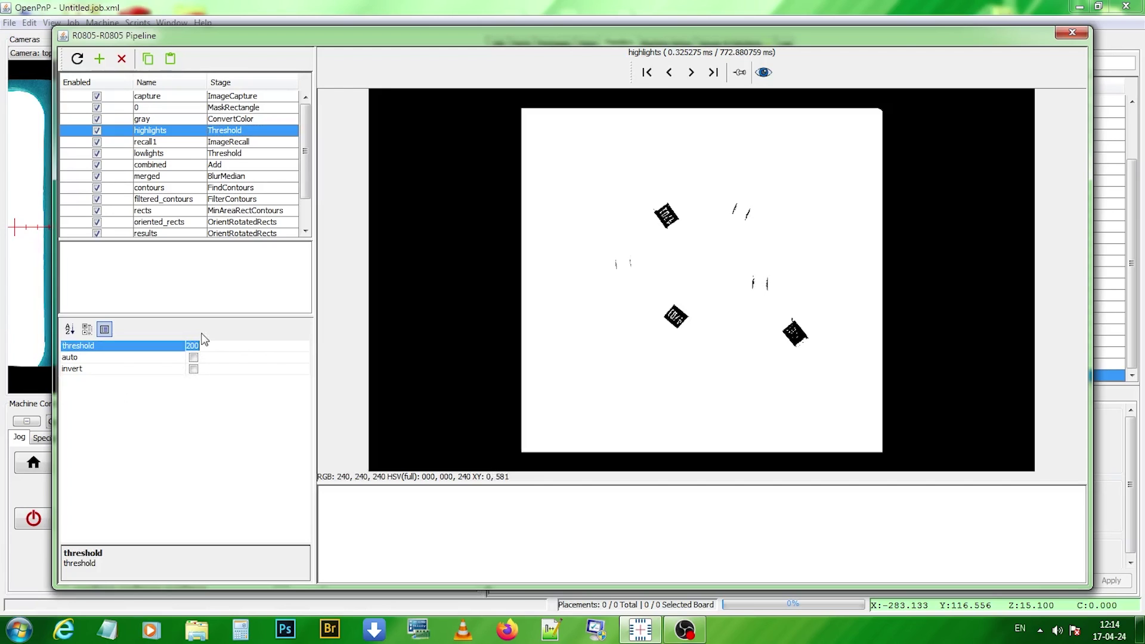
pyautogui.write('180')
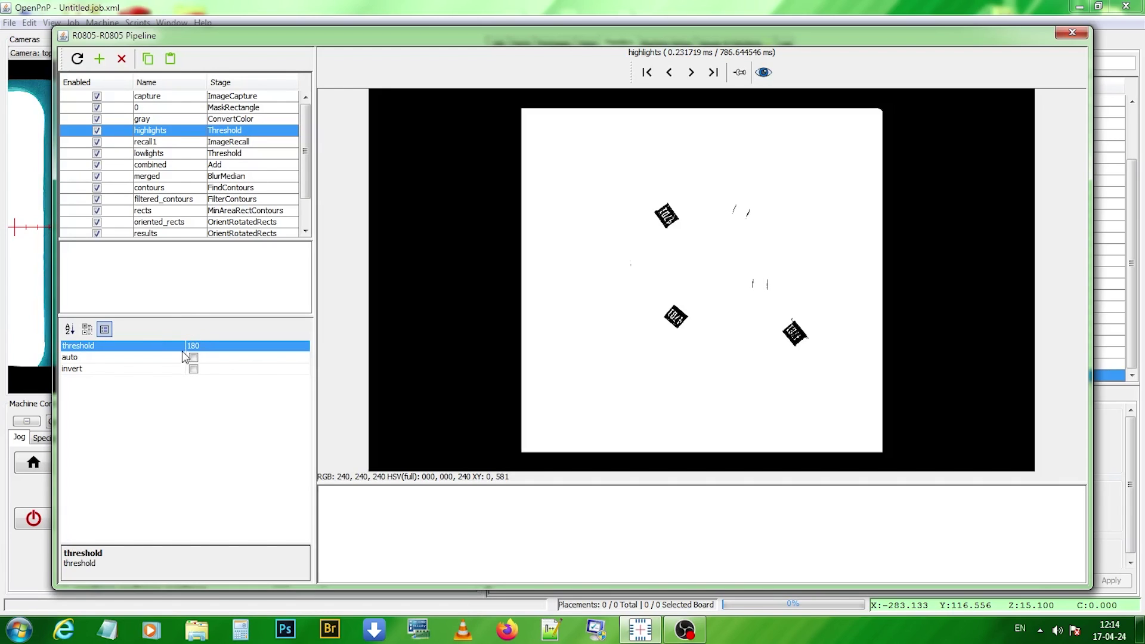
pyautogui.click(199, 346)
pyautogui.write('1')
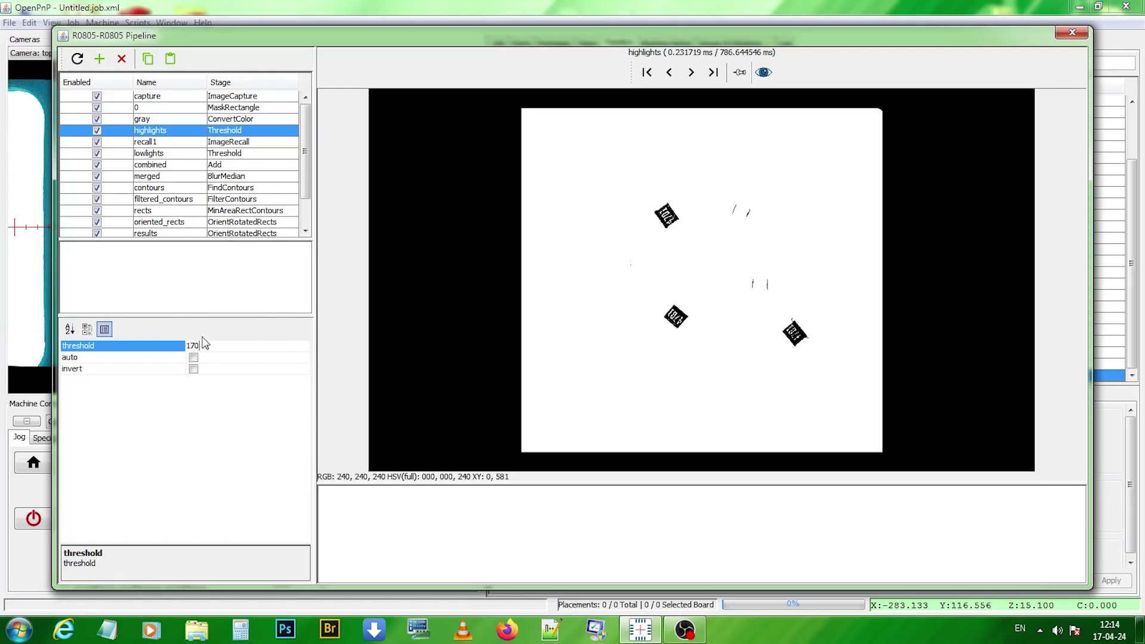
pyautogui.doubleClick(199, 345)
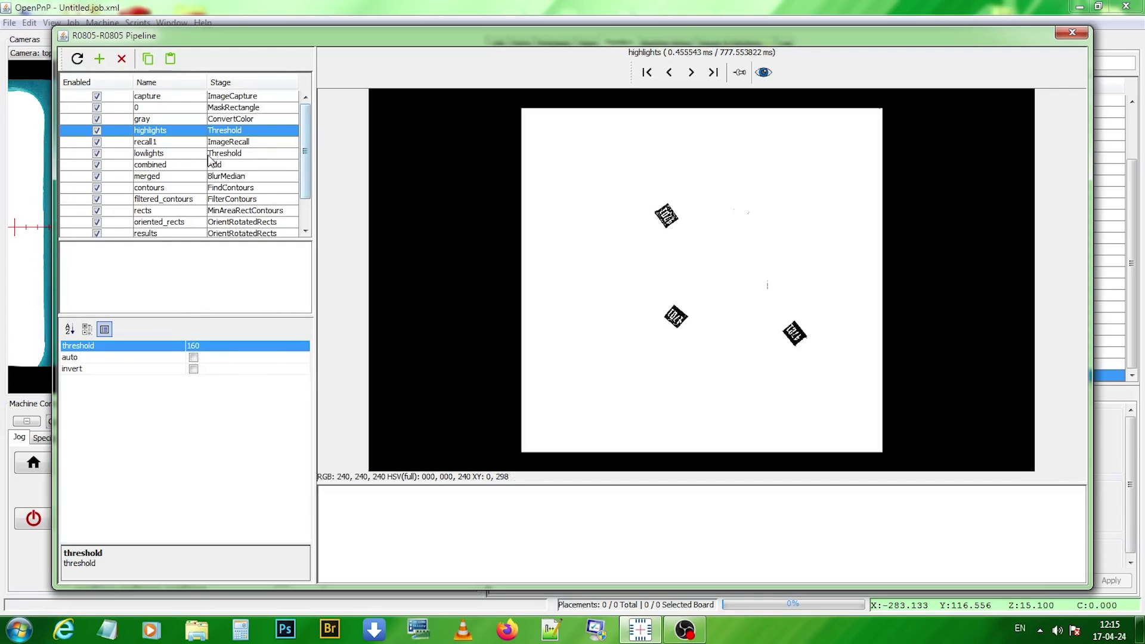
# Step: Change the kernel size of the merged BlurMedian stage
pyautogui.click(160, 169)
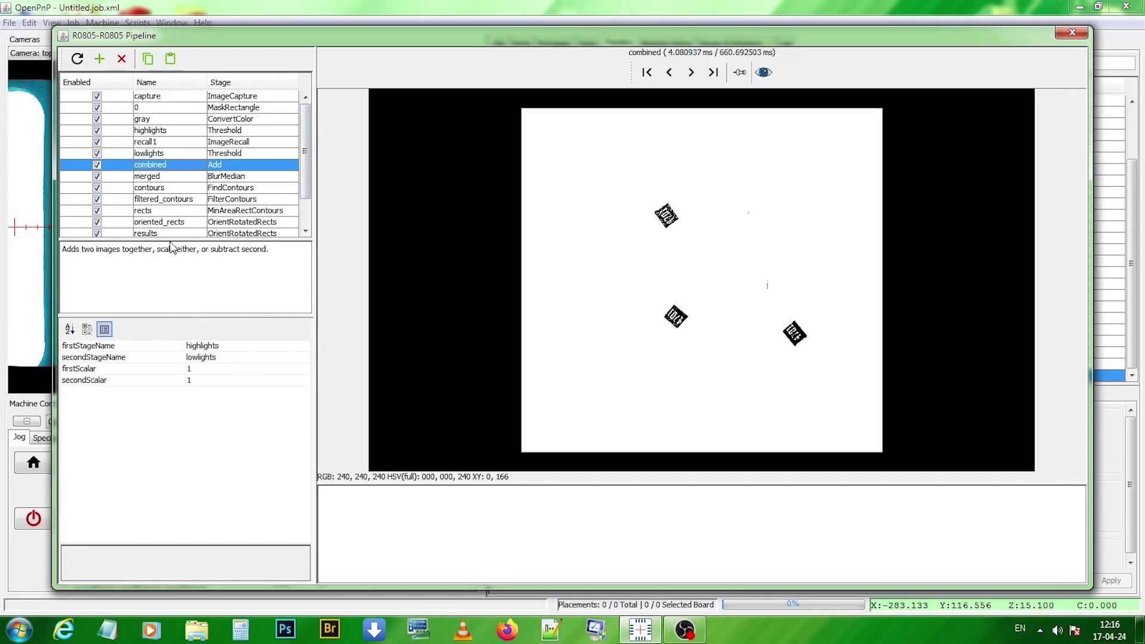
pyautogui.click(154, 178)
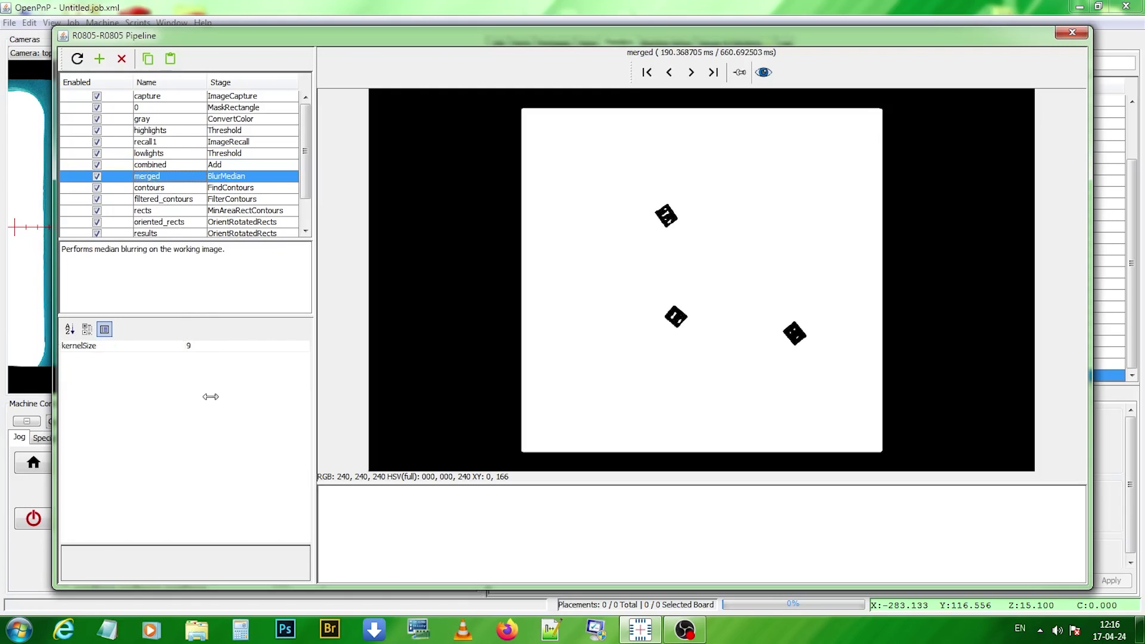
pyautogui.click(188, 347)
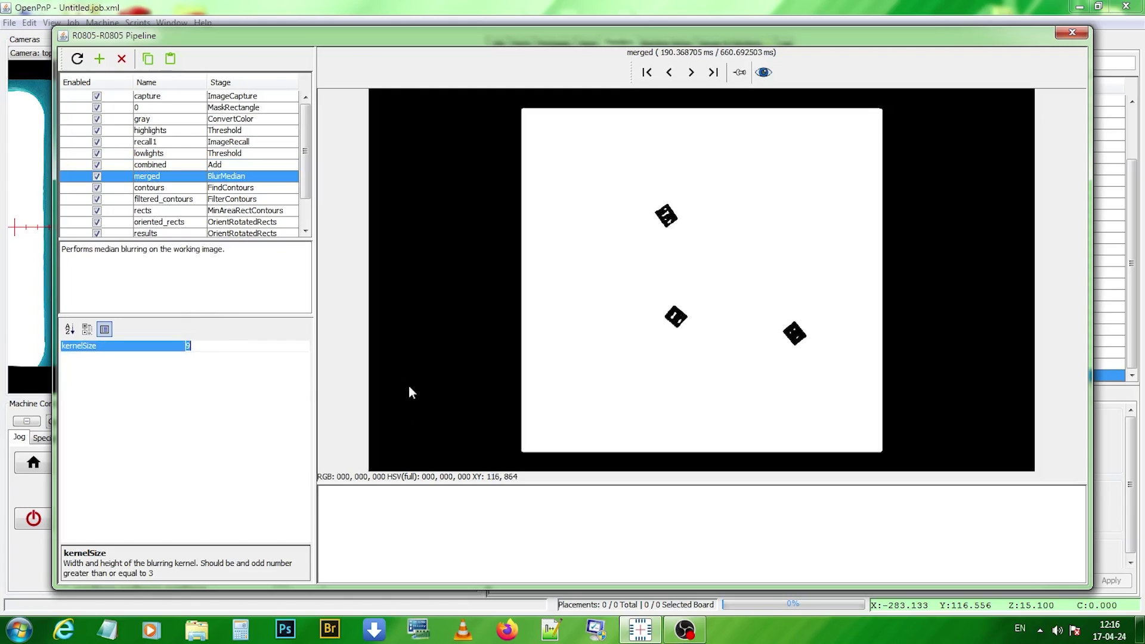
pyautogui.write('11')
pyautogui.press('BackSpace')
# Step: Set the contours stage's retrieval mode to List
pyautogui.click(155, 188)
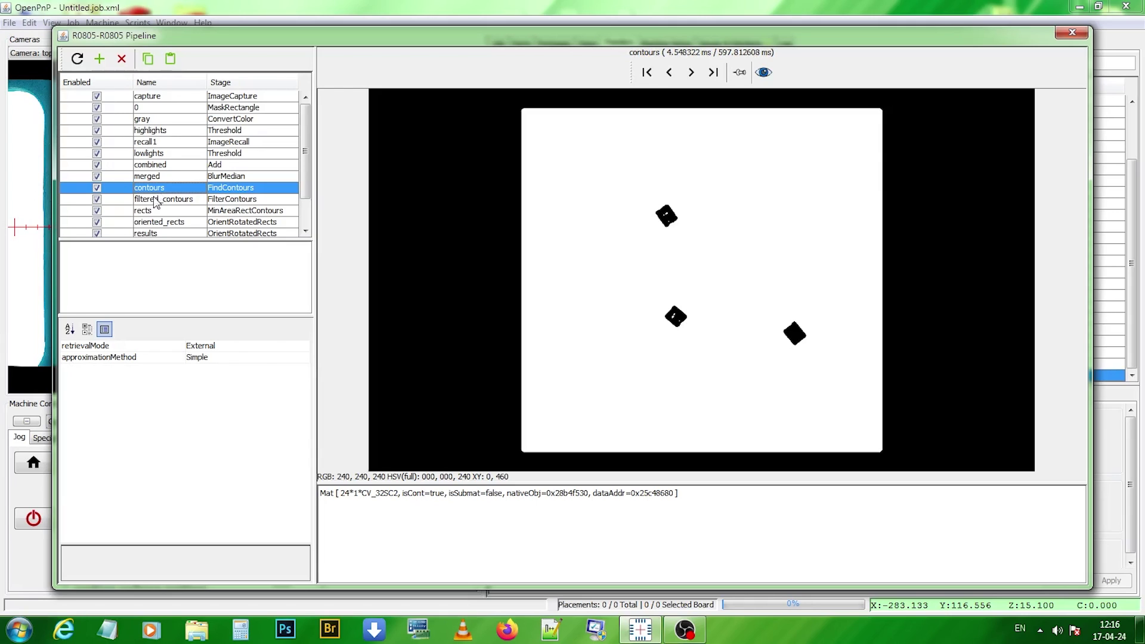
pyautogui.click(208, 346)
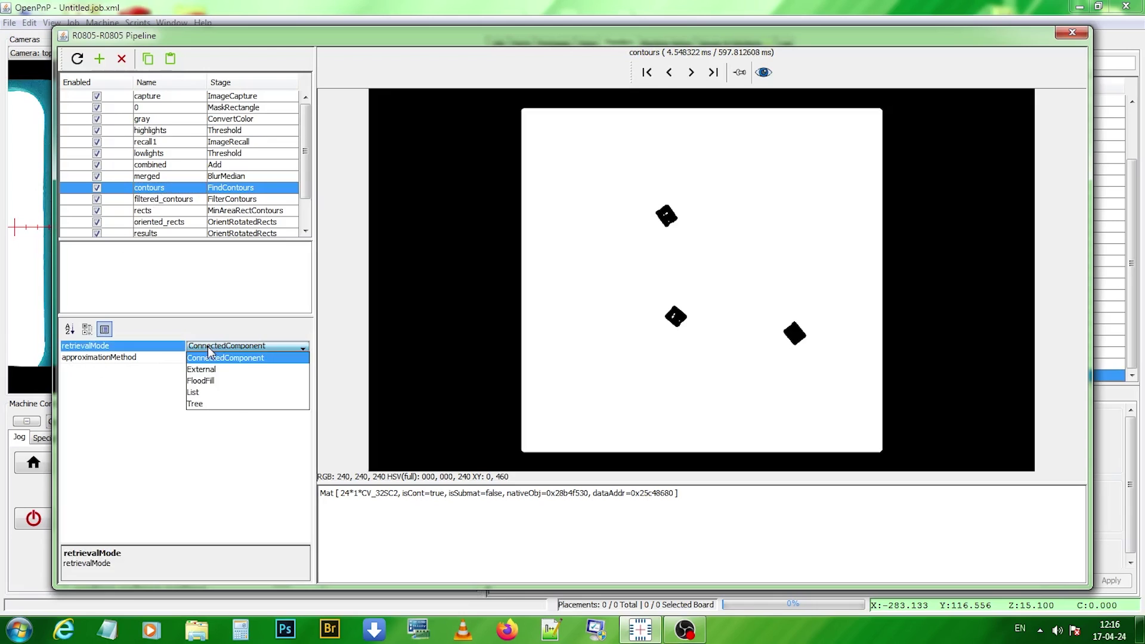
pyautogui.click(196, 393)
pyautogui.click(164, 199)
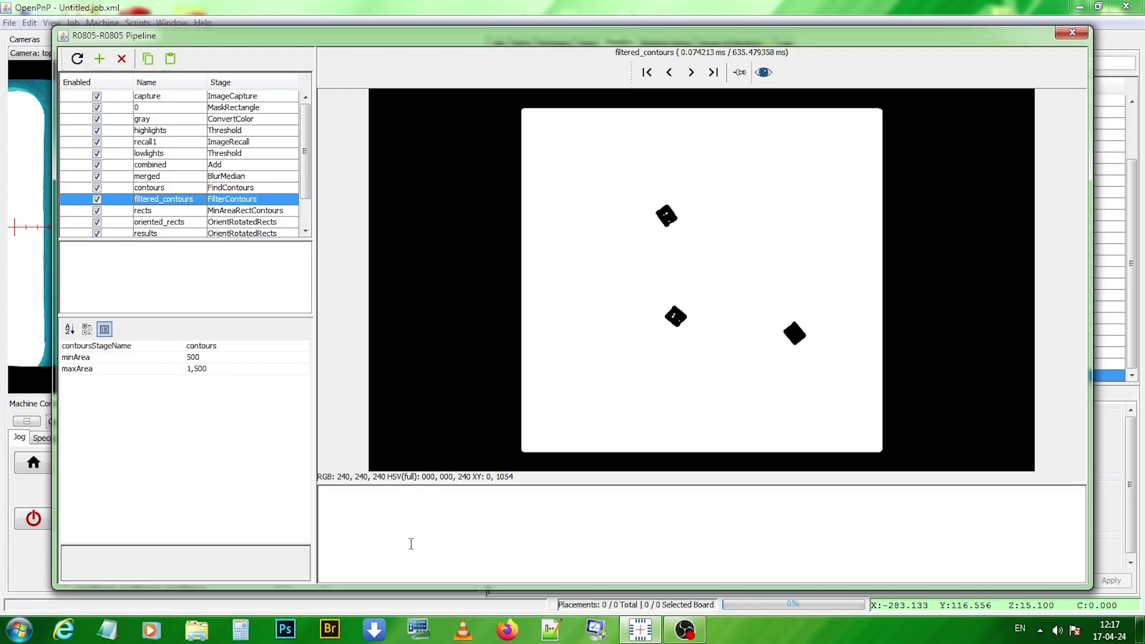
# Step: Set the contour filter's maxArea to 3,000 and inspect the rects, oriented_rects and results stages
pyautogui.click(203, 370)
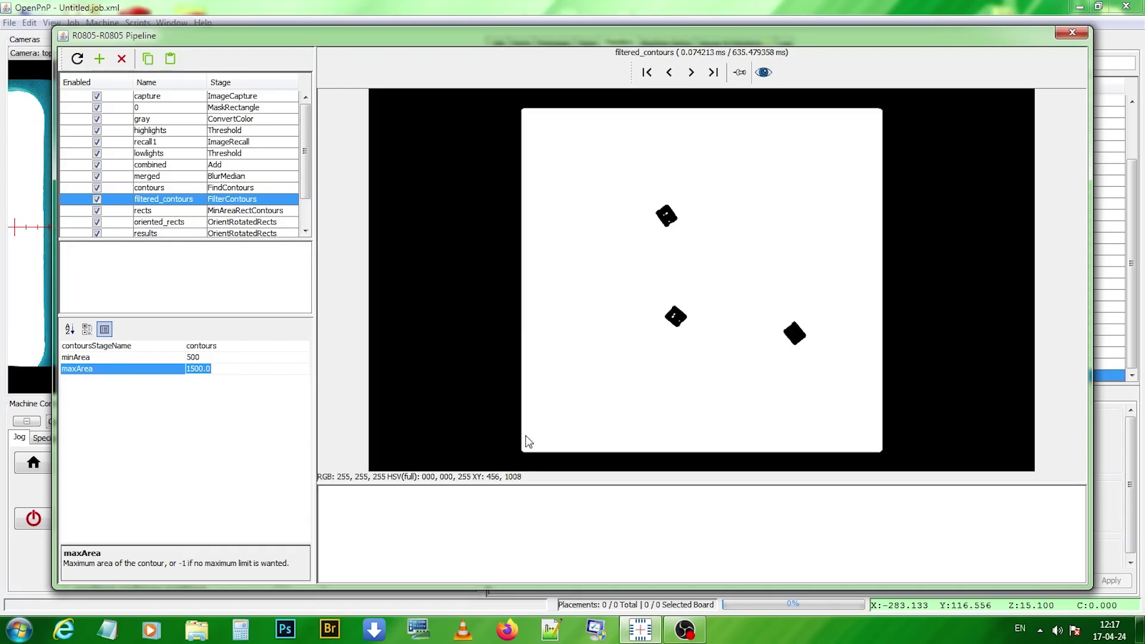
pyautogui.write('3,000')
pyautogui.press('Return')
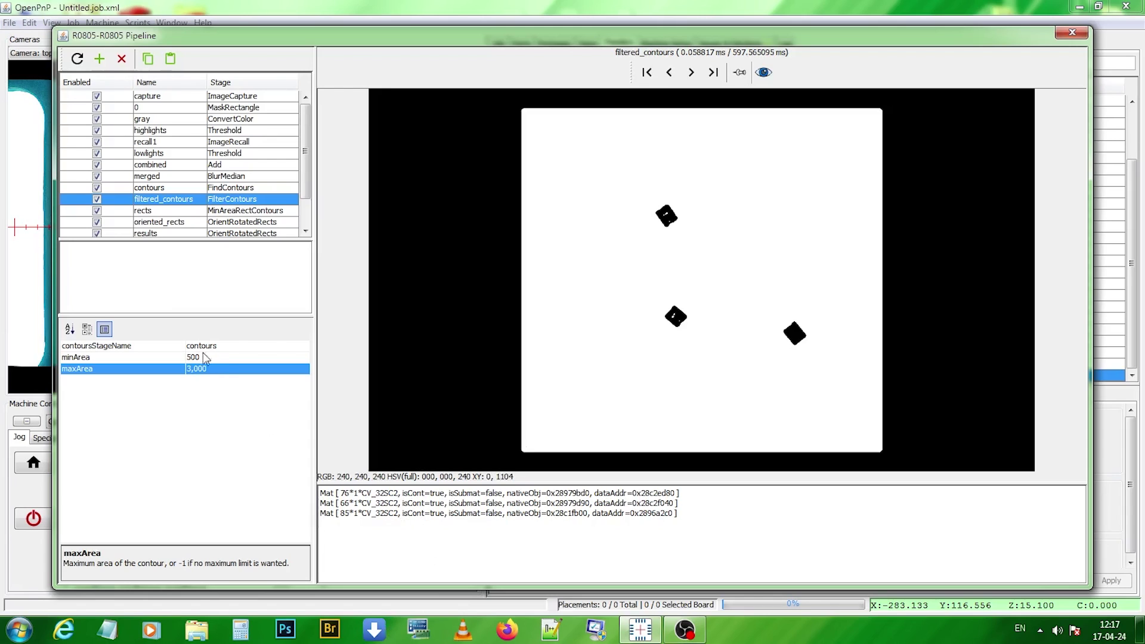
pyautogui.click(232, 213)
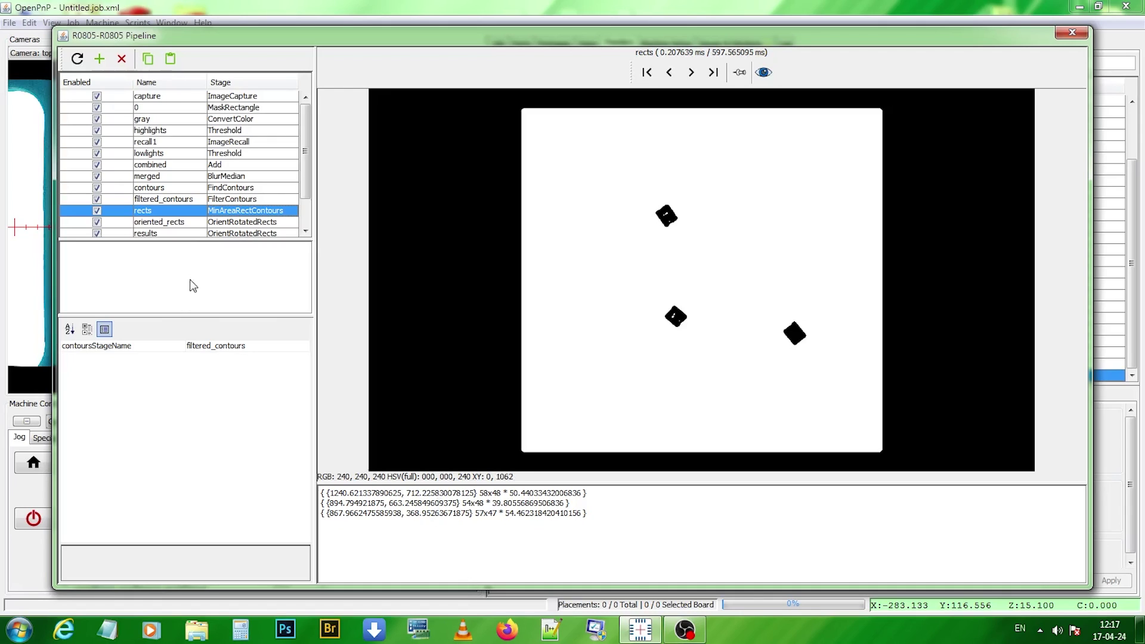
pyautogui.click(241, 222)
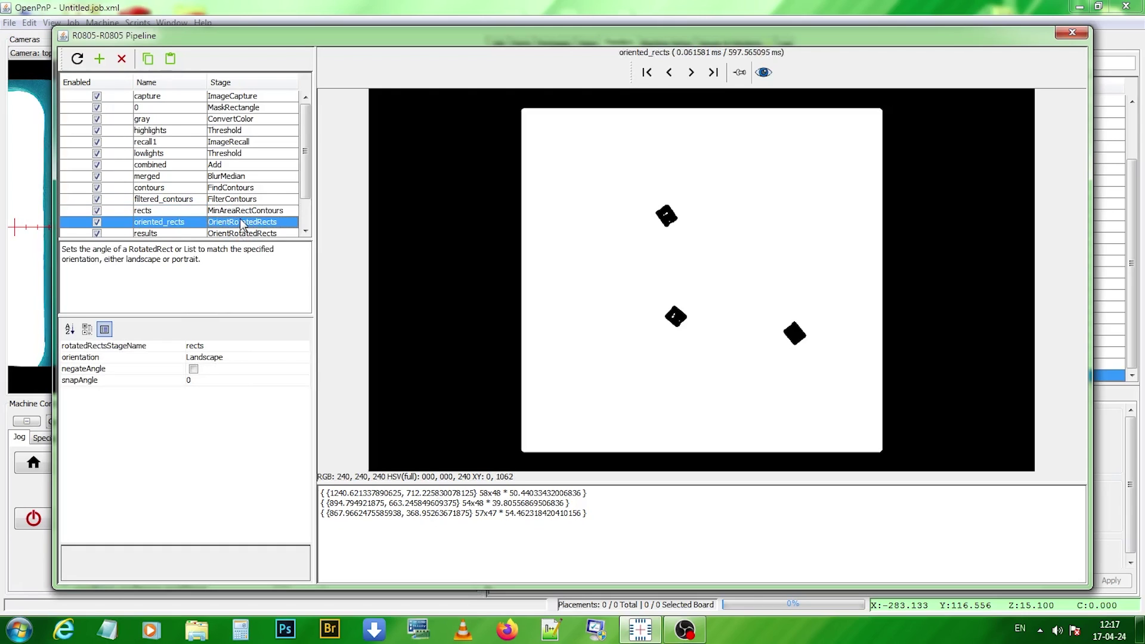
pyautogui.moveTo(307, 184); pyautogui.dragTo(302, 217)
pyautogui.click(263, 201)
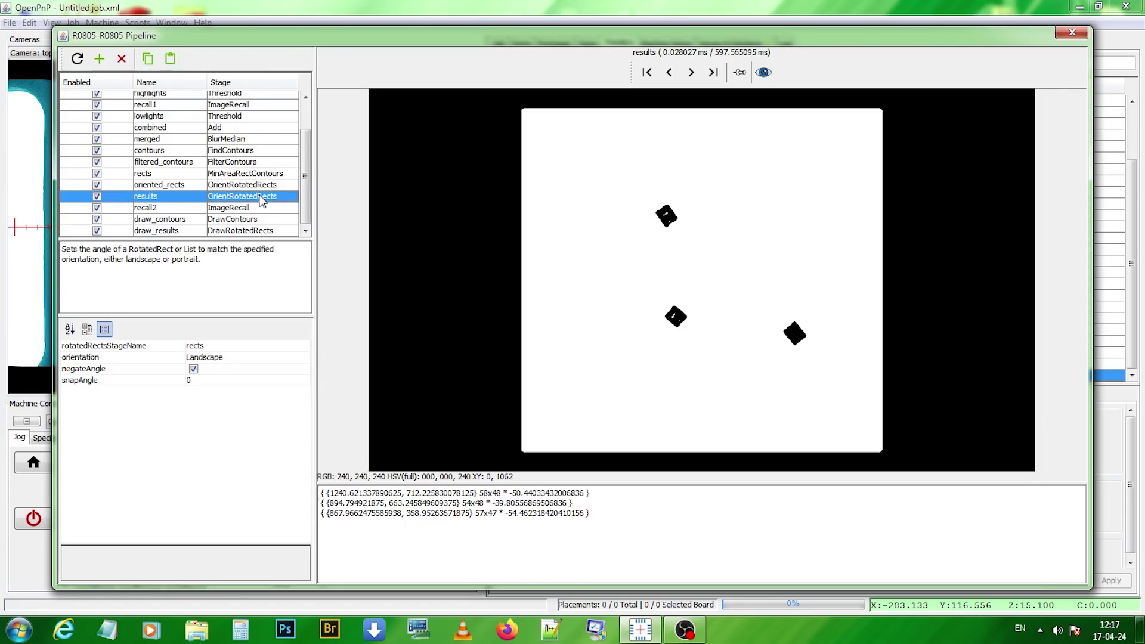
# Step: Disable draw_contours so draw_results shows three oriented rectangles (58x48, 54x48, 57x47)
pyautogui.click(231, 219)
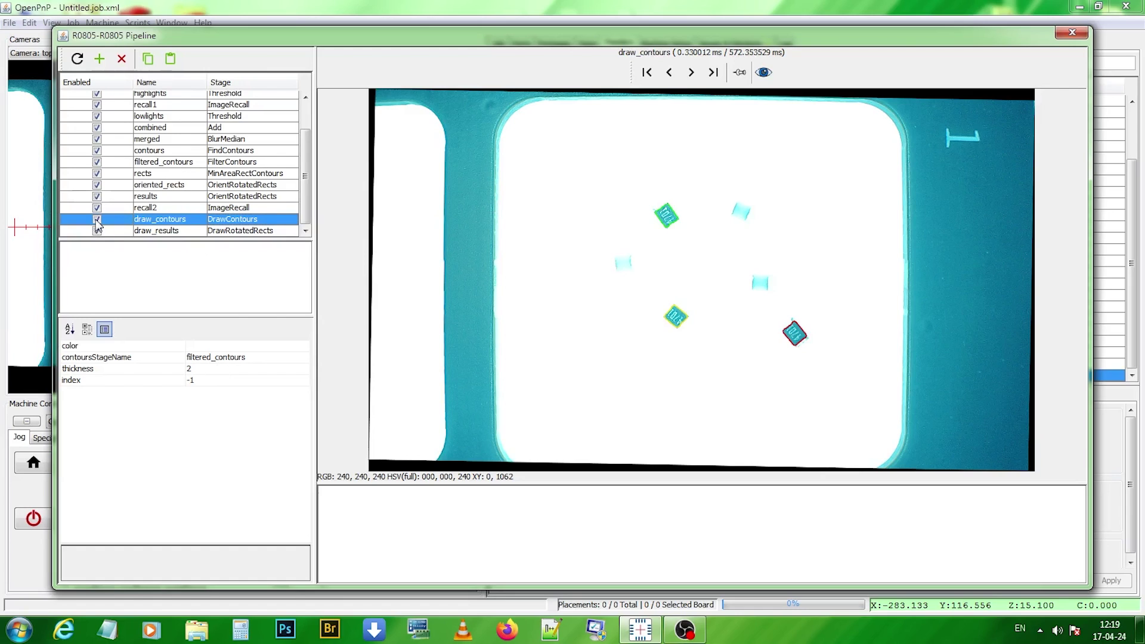
pyautogui.press('space')
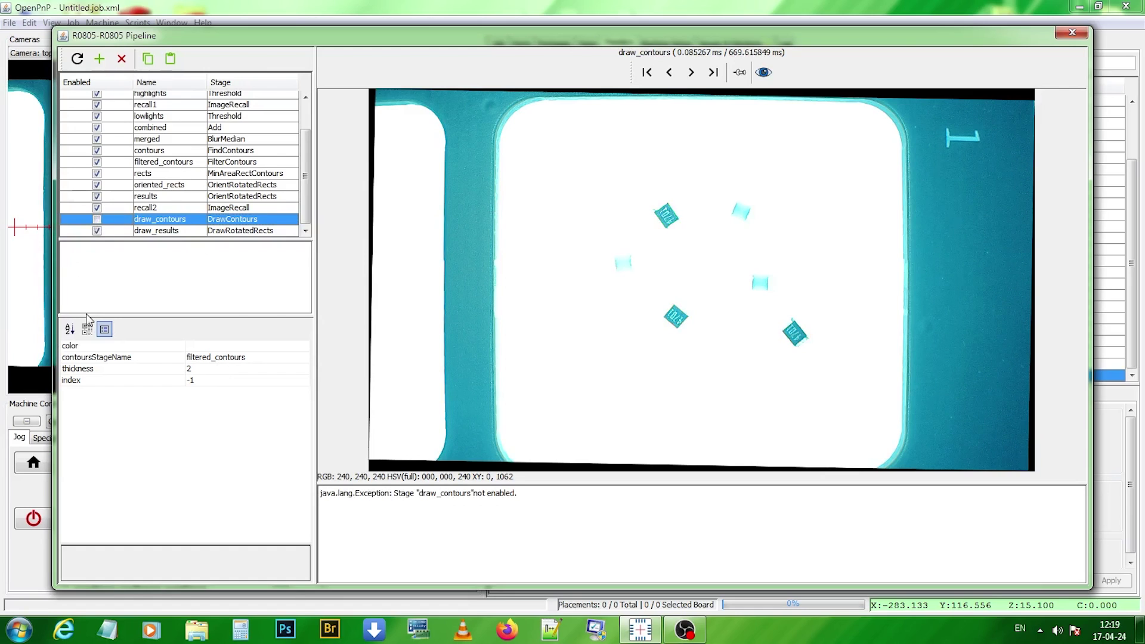
pyautogui.click(229, 233)
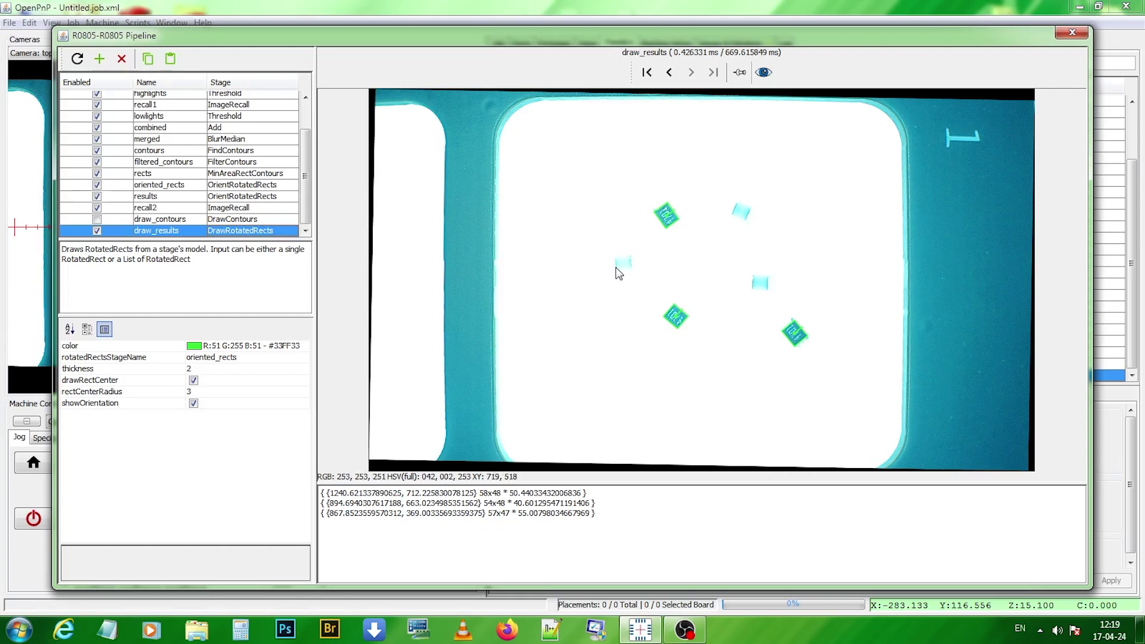
# Step: Set the draw_results outline colour to red, thickness 4 and rectCenterRadius 5
pyautogui.click(250, 346)
pyautogui.click(298, 346)
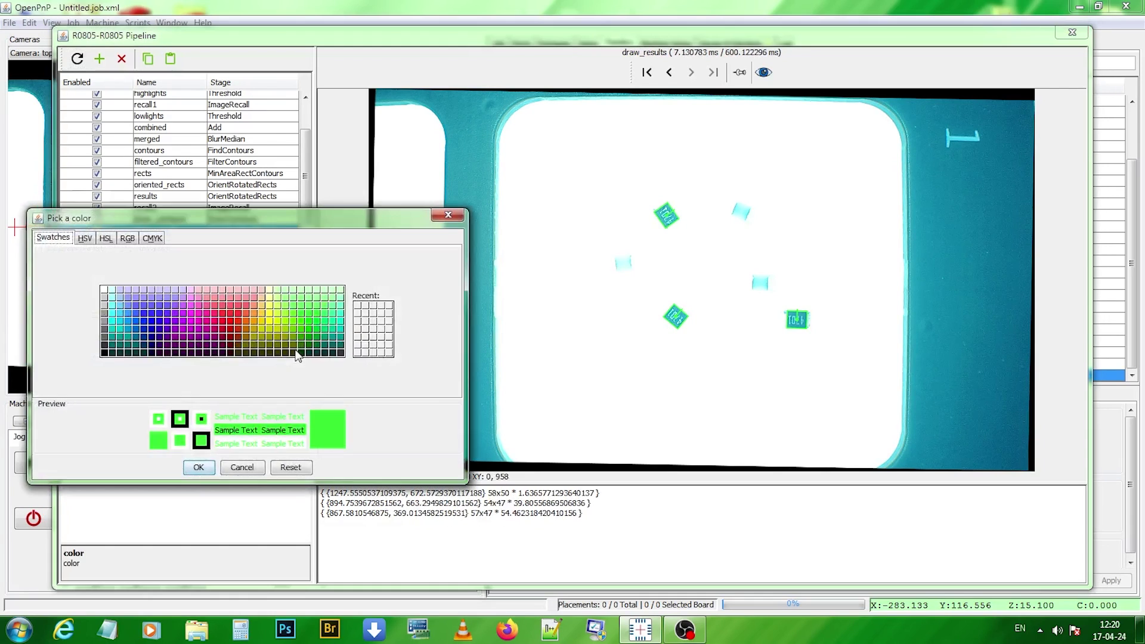
pyautogui.click(223, 321)
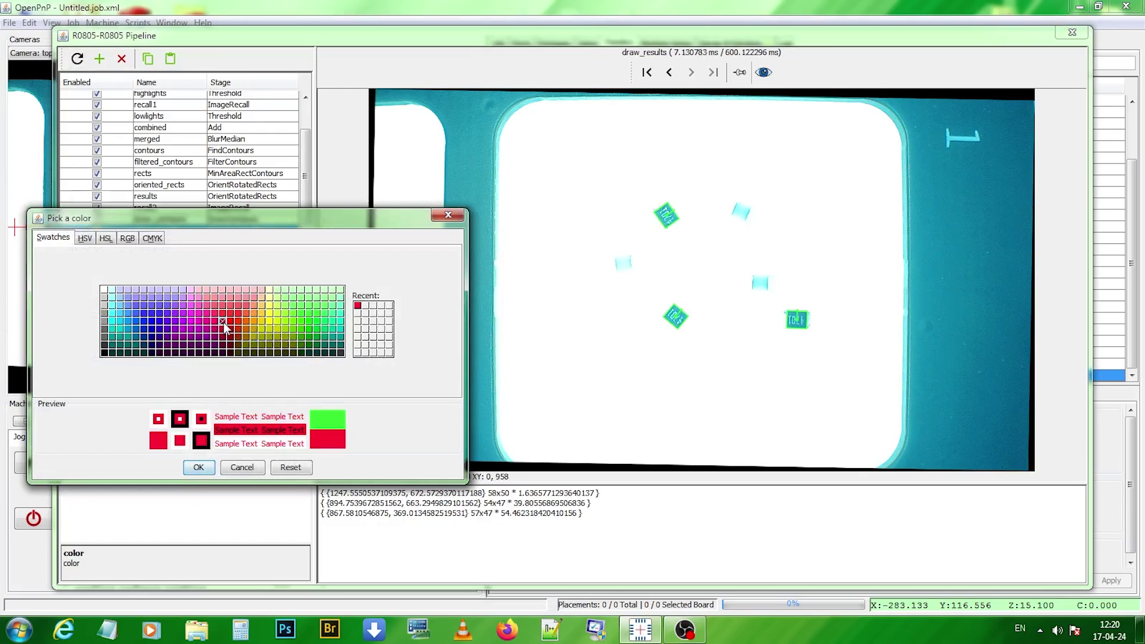
pyautogui.click(196, 468)
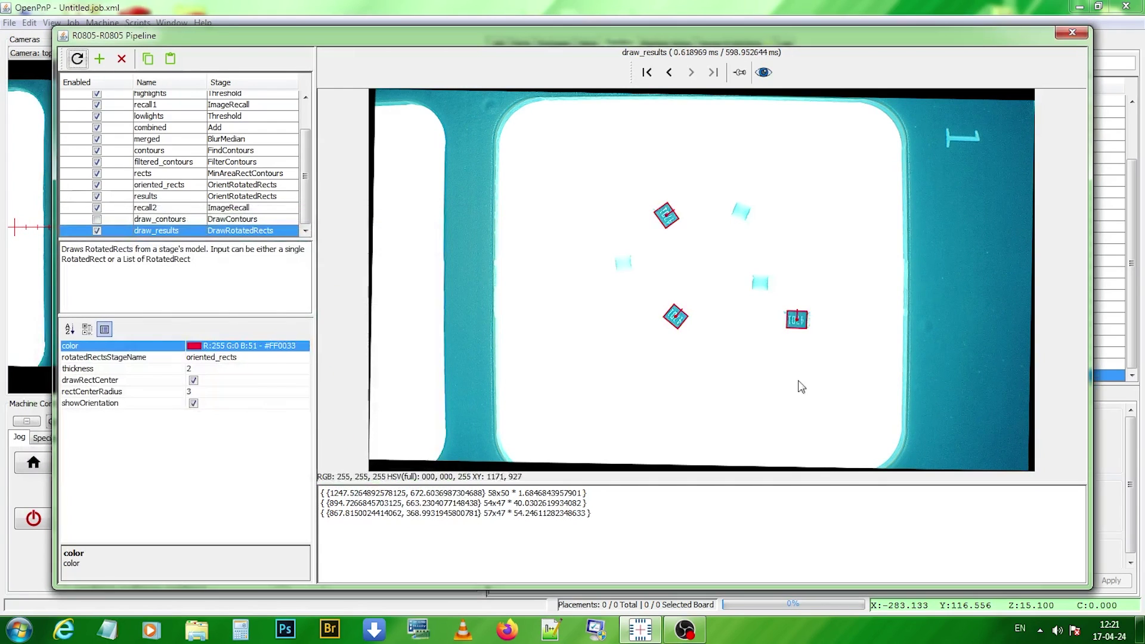
pyautogui.click(189, 368)
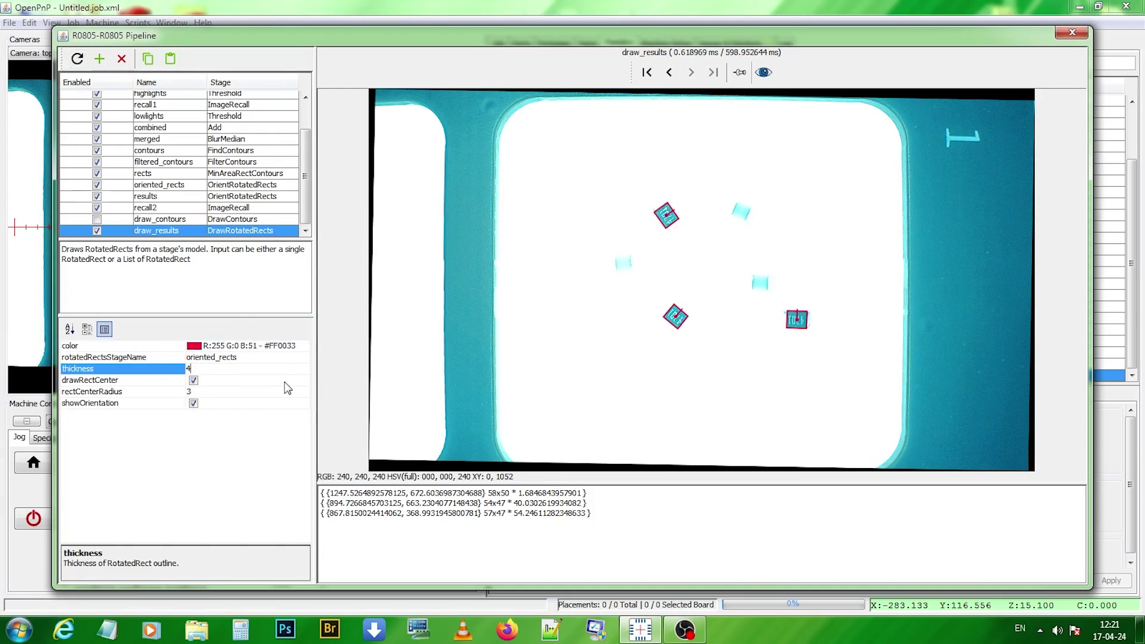
pyautogui.write('4')
pyautogui.press('Return')
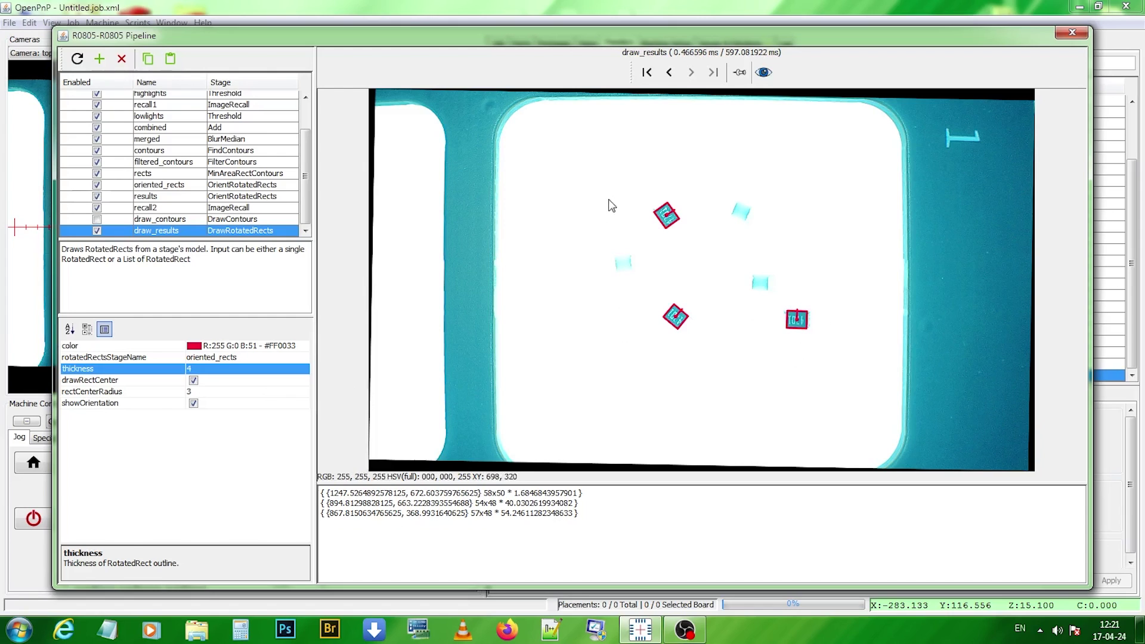
pyautogui.press('Down')
pyautogui.press('Down')
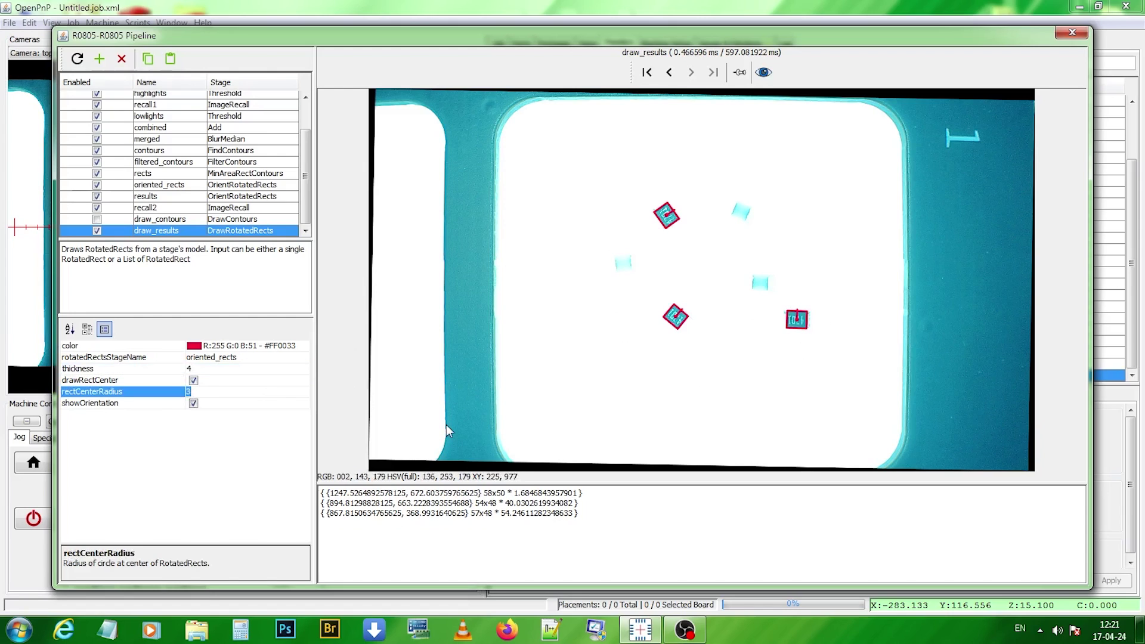
pyautogui.press('Return')
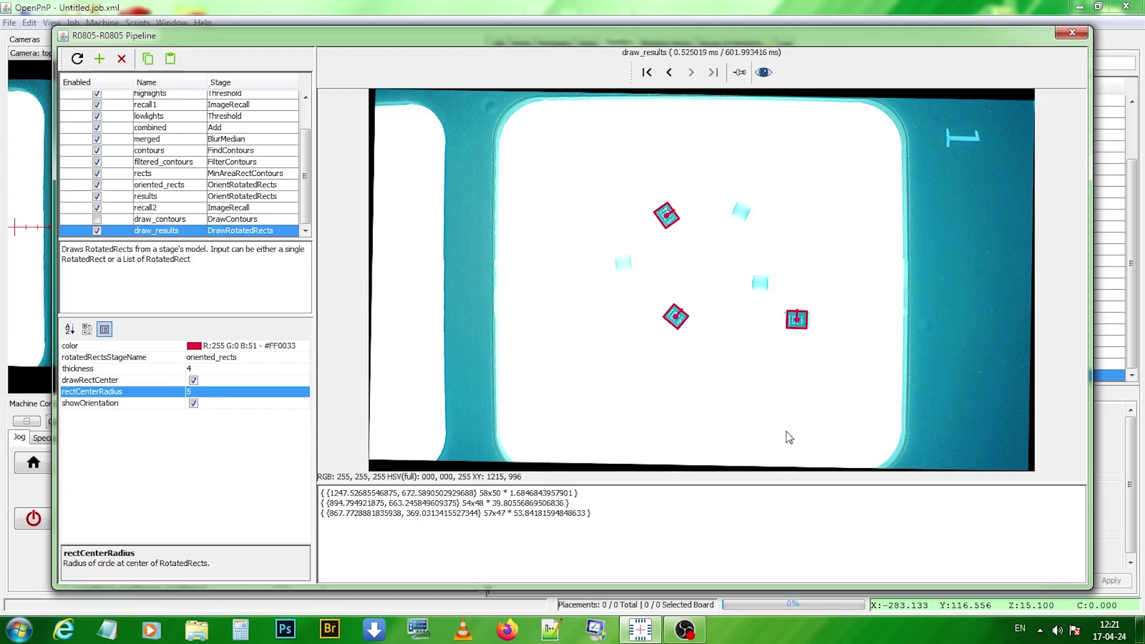
# Step: Close the pipeline editor and save the pipeline changes
pyautogui.click(1073, 33)
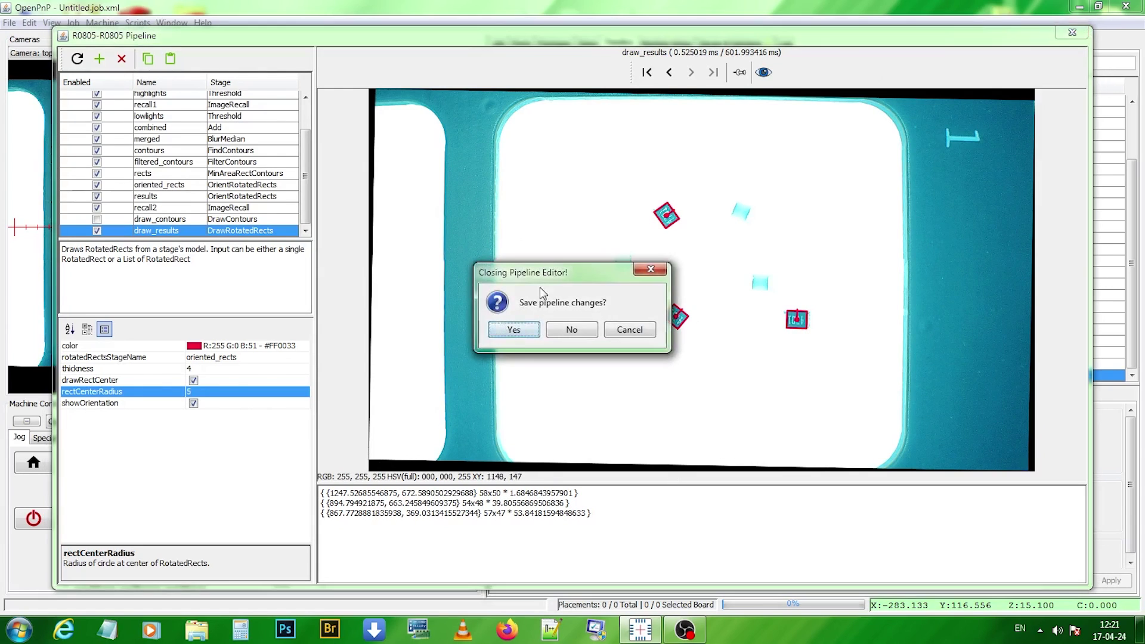
pyautogui.click(513, 330)
pyautogui.click(1046, 375)
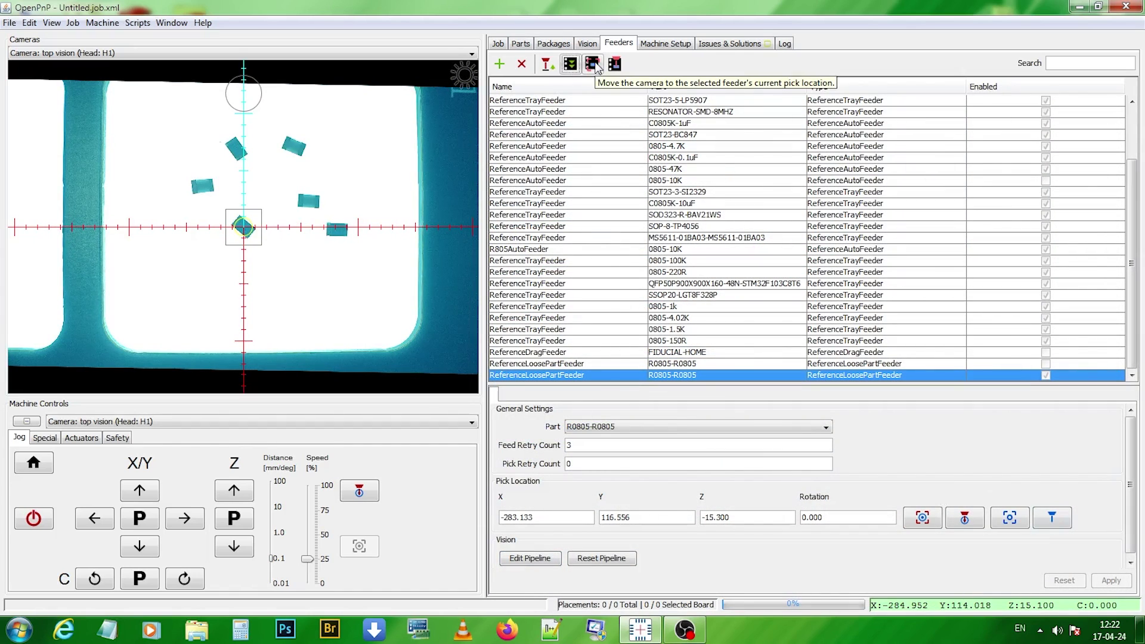
# Step: Send the camera to the R0805 feeder's pick location, then show the job's placements
pyautogui.click(593, 64)
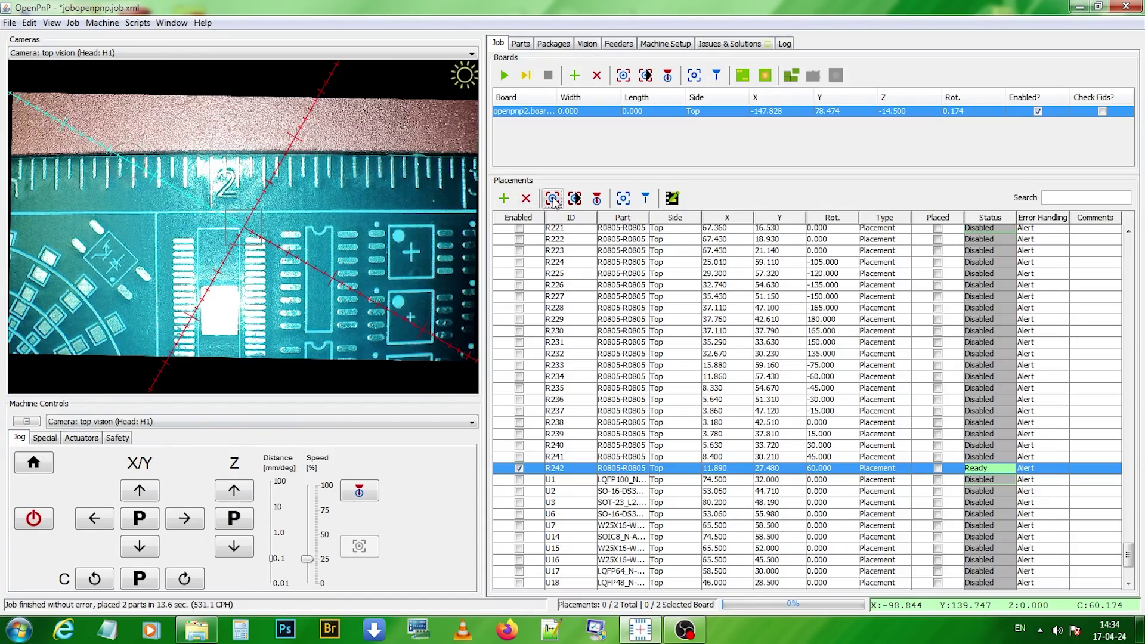
pyautogui.click(553, 201)
# Step: Position the camera at placement R2 and at the board location, then return to Feeders
pyautogui.scroll(10, 561, 273)
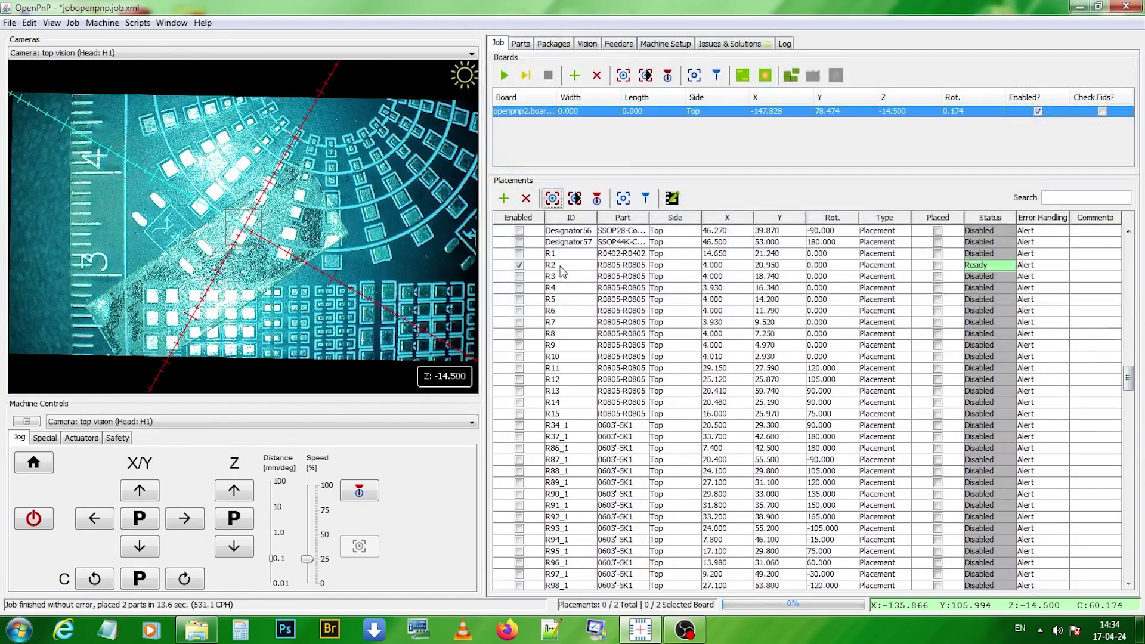
pyautogui.click(560, 266)
pyautogui.click(552, 198)
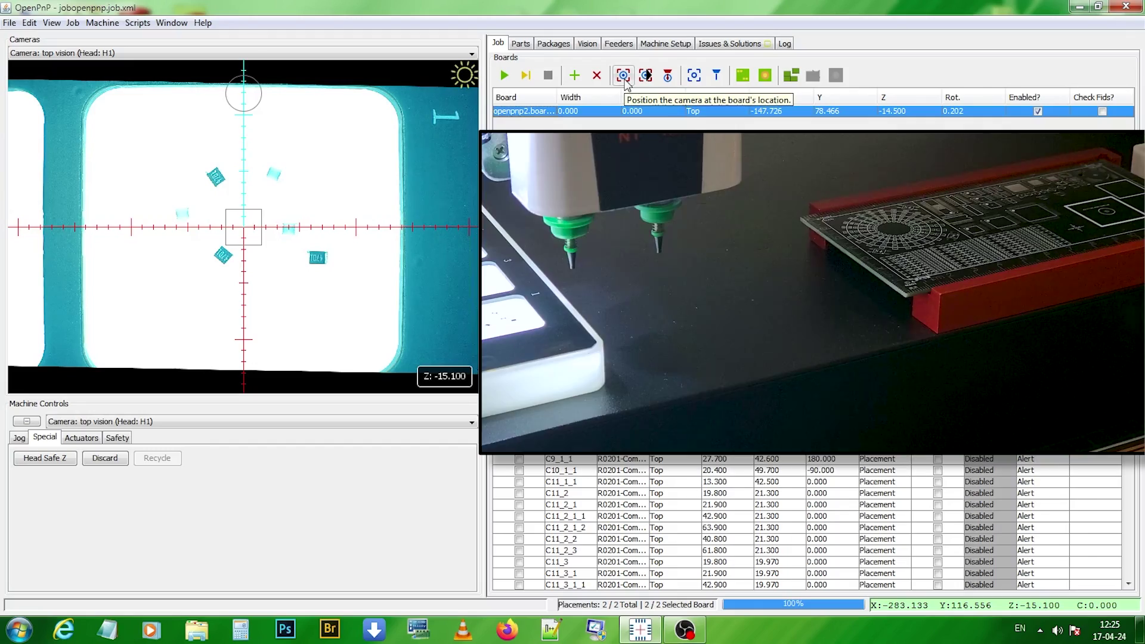
pyautogui.click(623, 77)
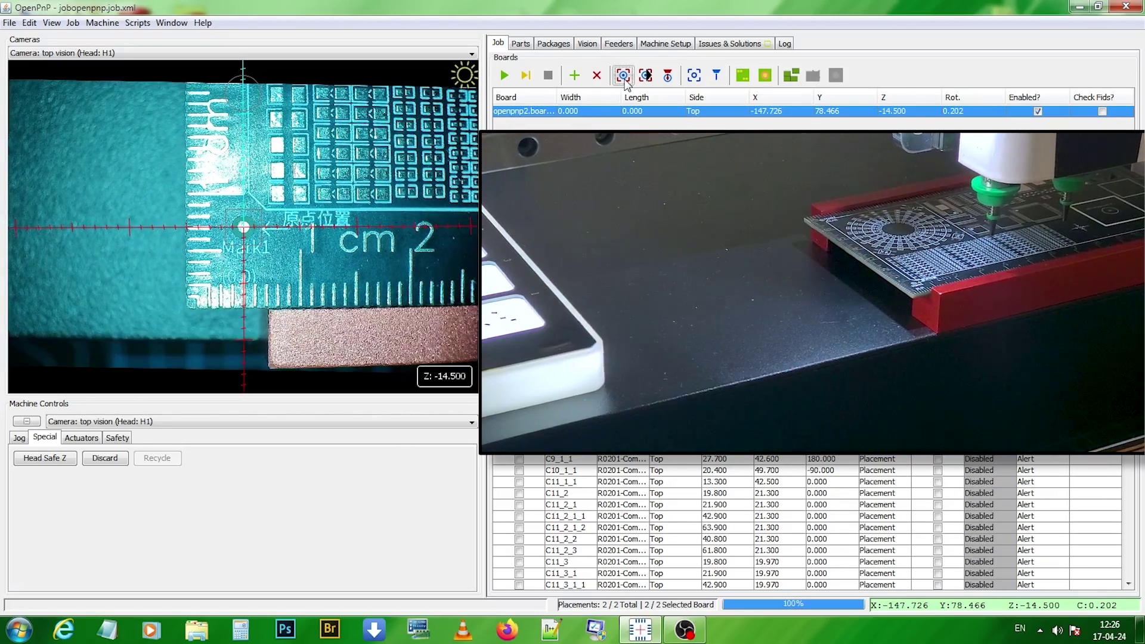
pyautogui.click(765, 76)
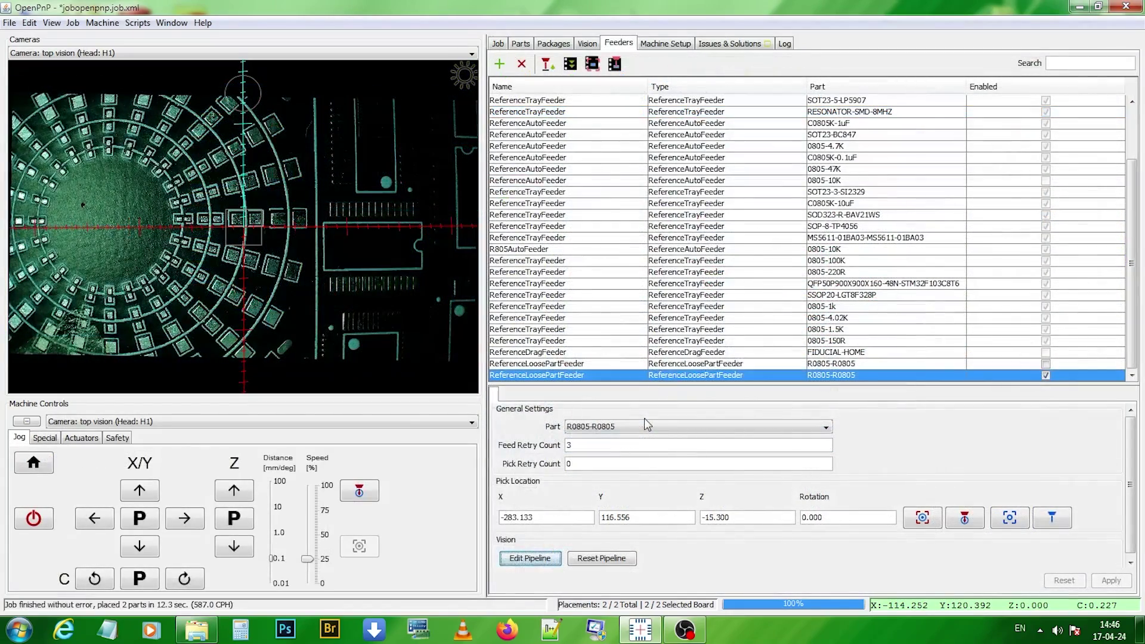
# Step: Return the camera to the R0805 pick location and verify the red resistor outlines in the pipeline
pyautogui.click(922, 518)
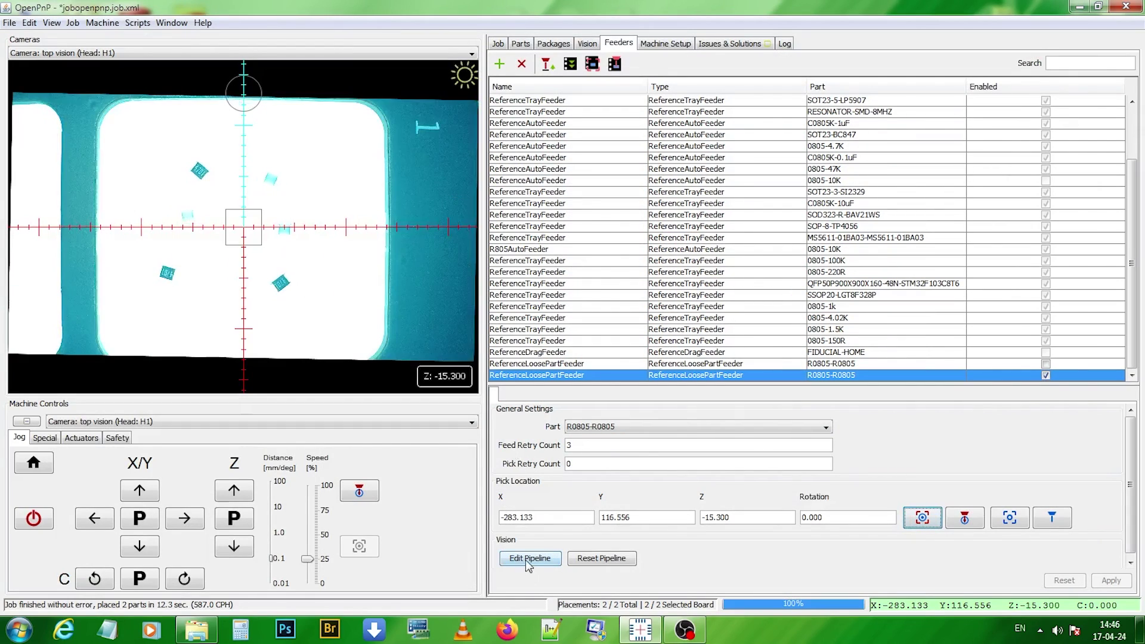
pyautogui.click(528, 559)
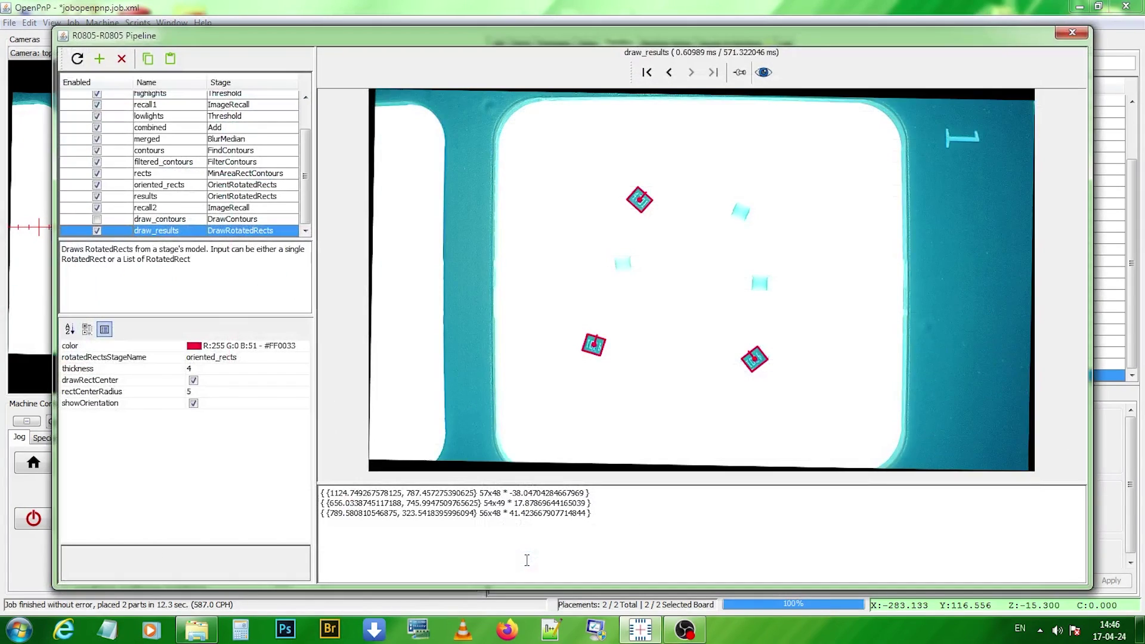
pyautogui.click(1072, 31)
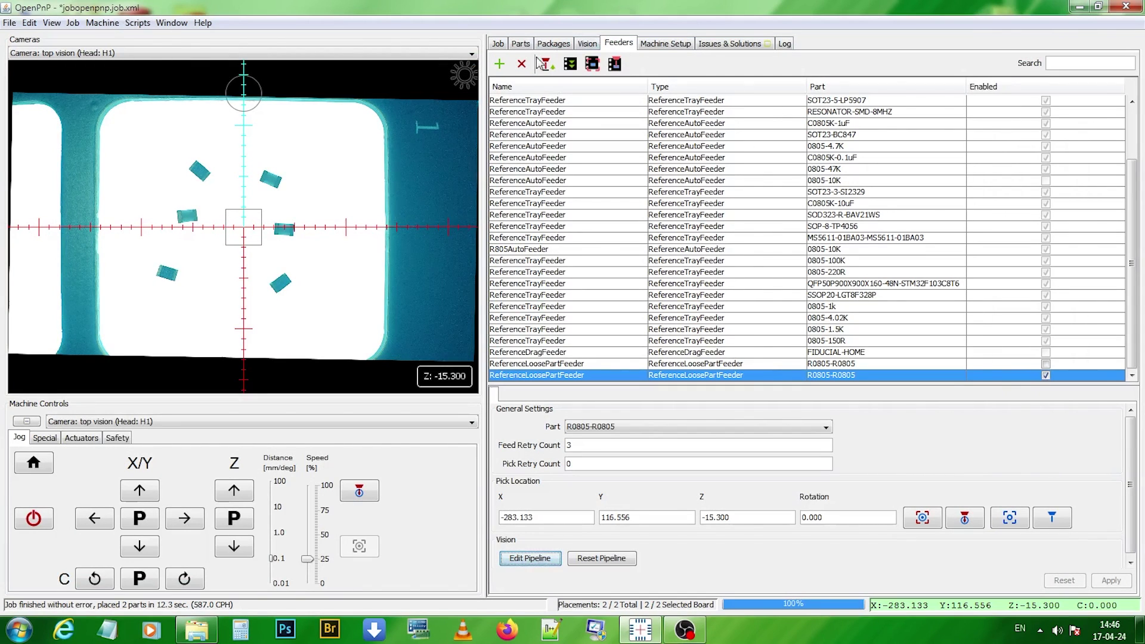
# Step: Reset all placed flags in the job and start the placement run
pyautogui.click(497, 45)
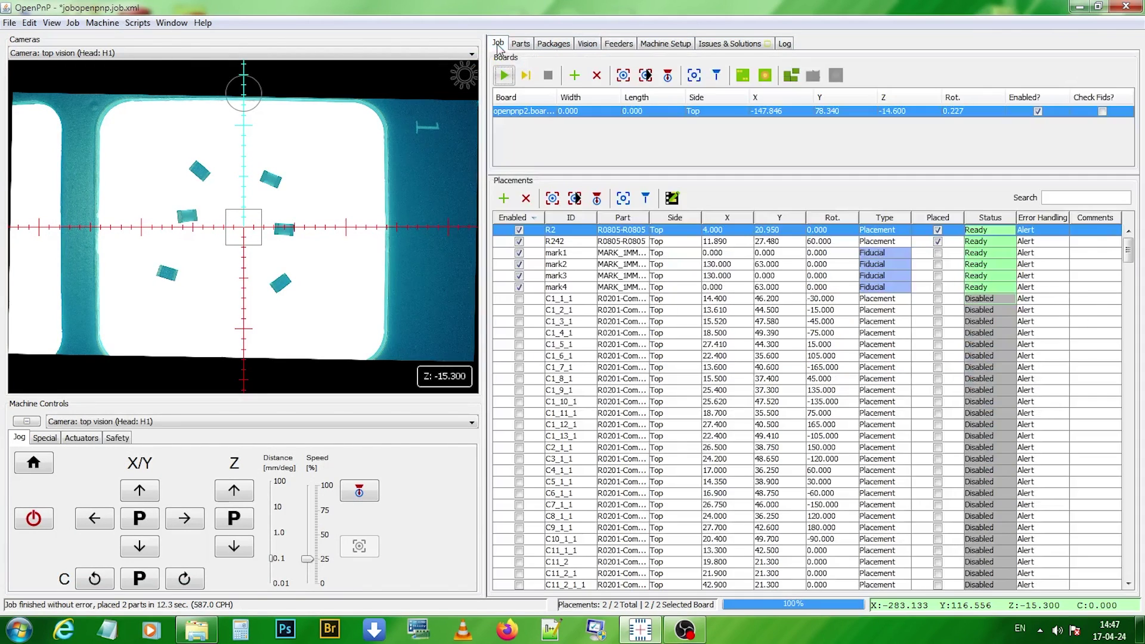
pyautogui.click(72, 22)
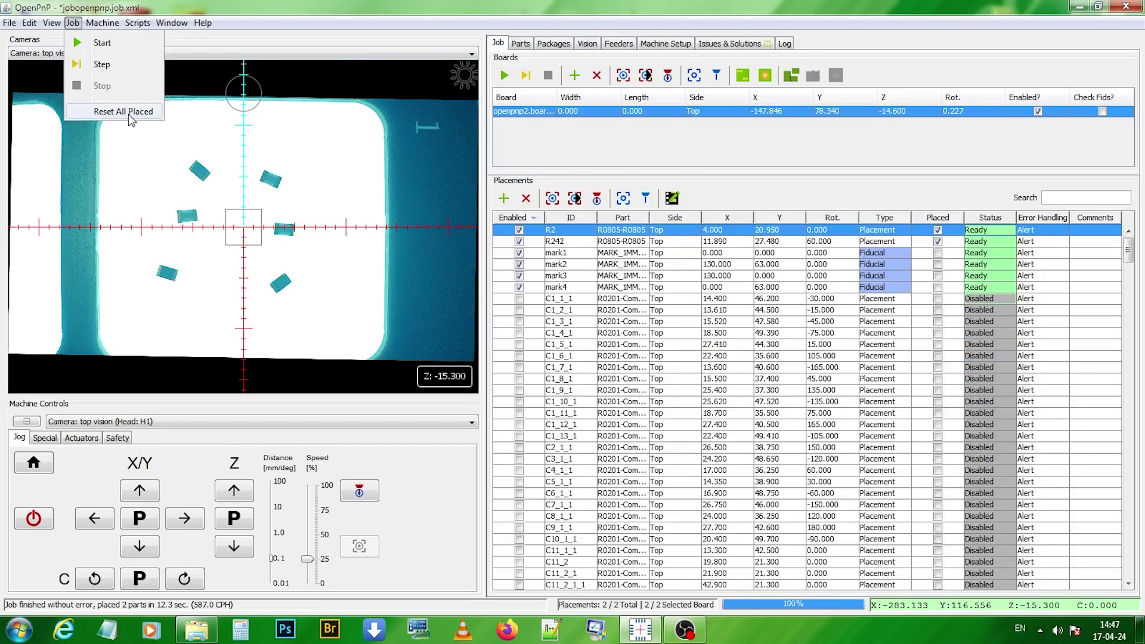
pyautogui.click(130, 112)
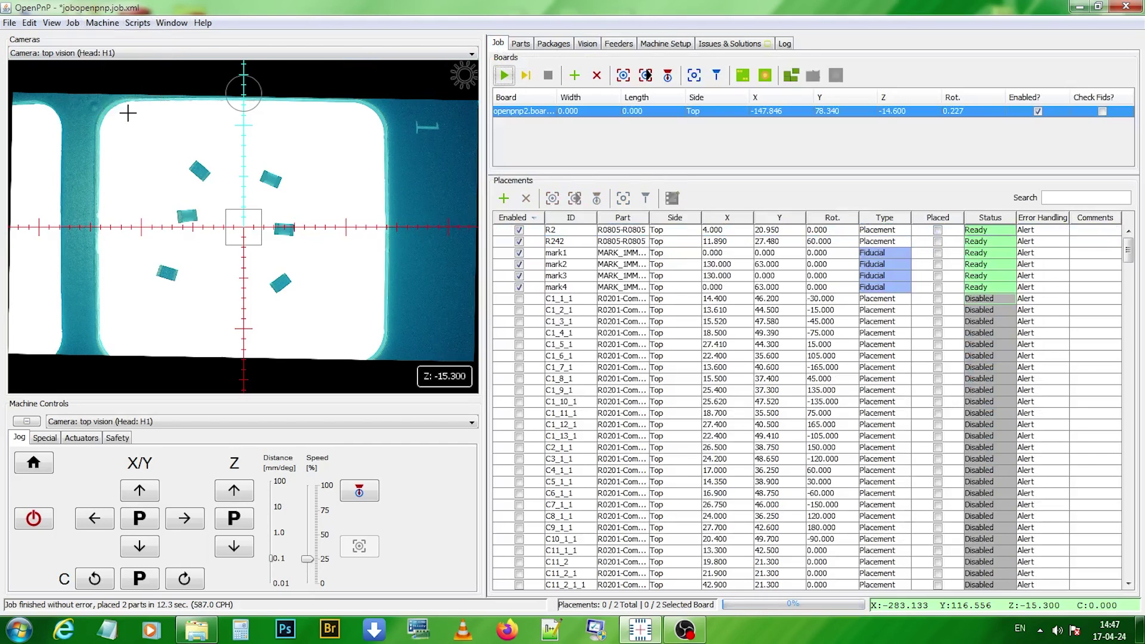
pyautogui.click(504, 75)
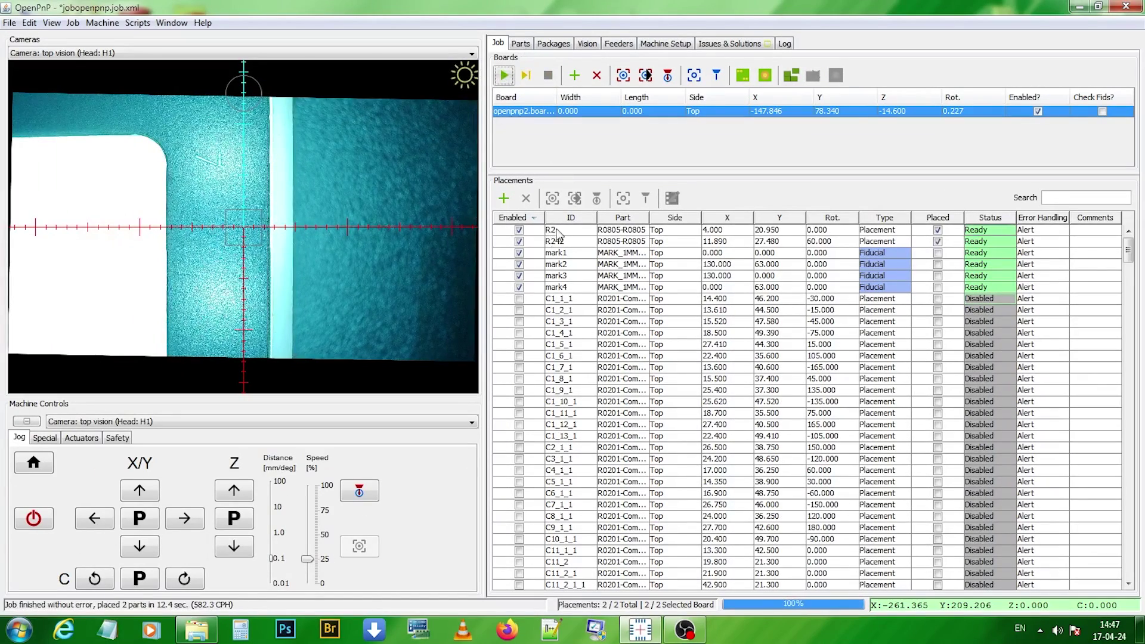
# Step: Inspect the placed resistors by positioning the camera at R2 and then R242
pyautogui.click(557, 231)
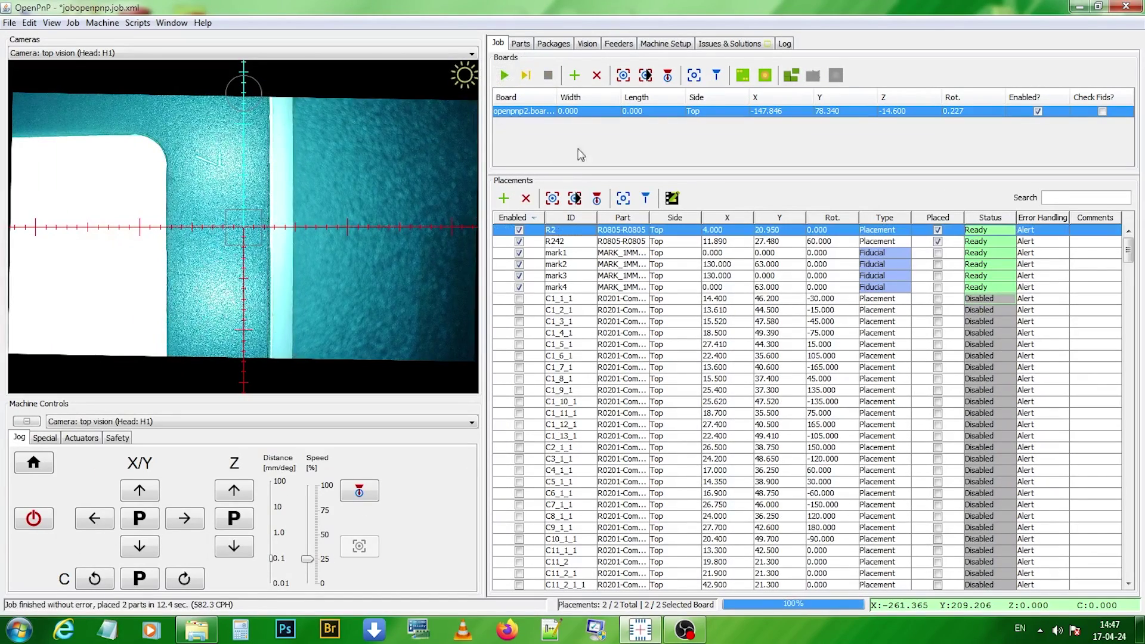
pyautogui.click(552, 198)
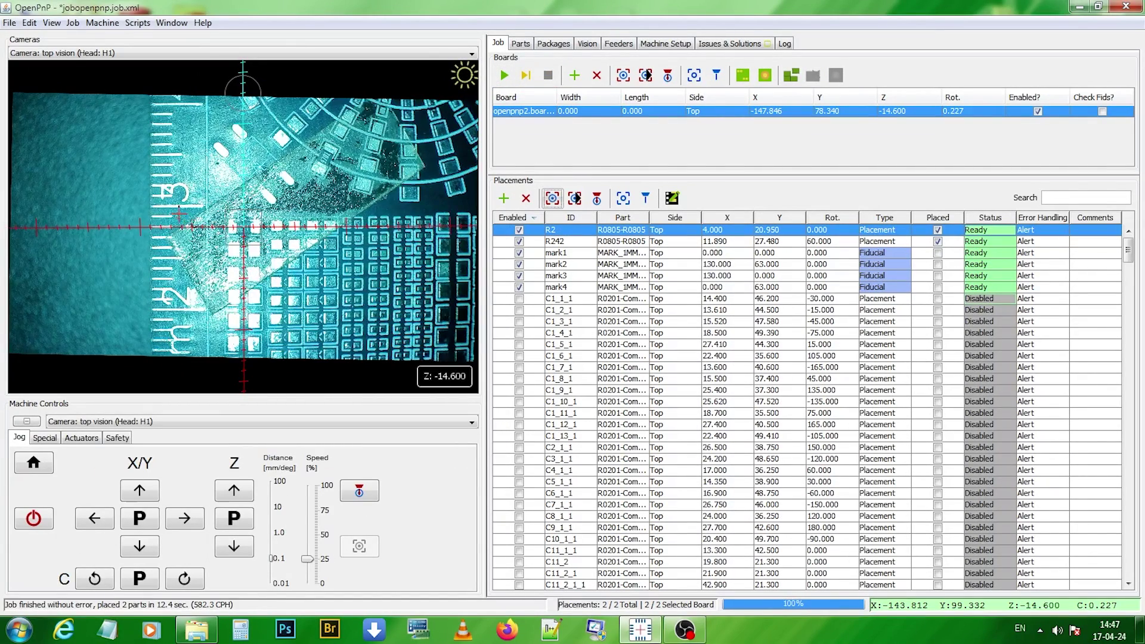
pyautogui.scroll(5, 180, 212)
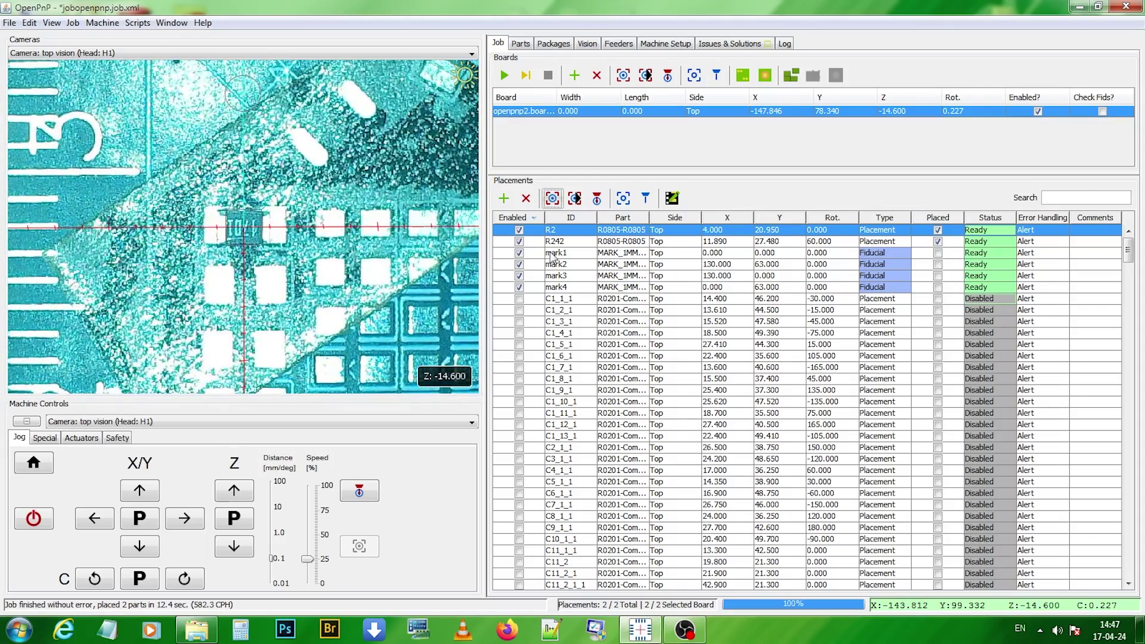
pyautogui.click(574, 198)
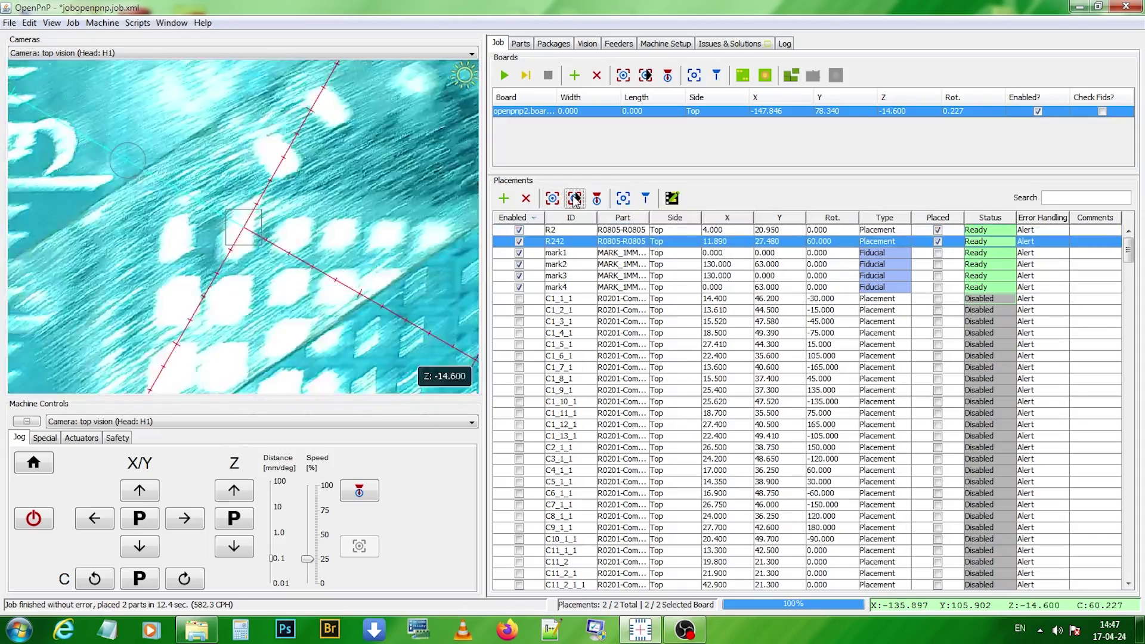